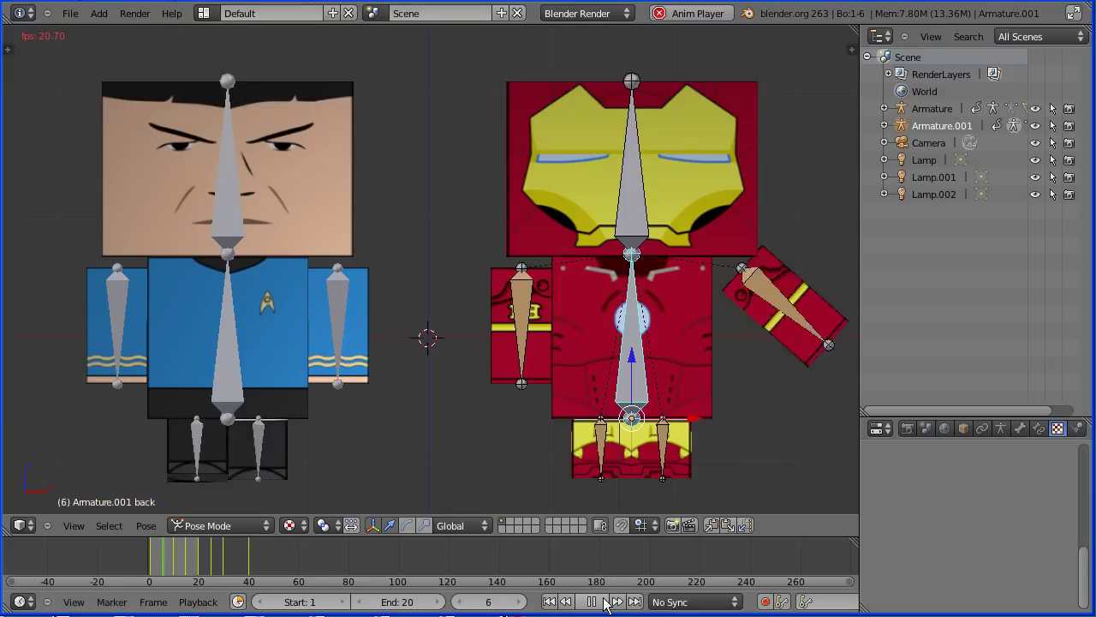
- Stop the animation playback and start a new file from the start-up scene
key("Escape")
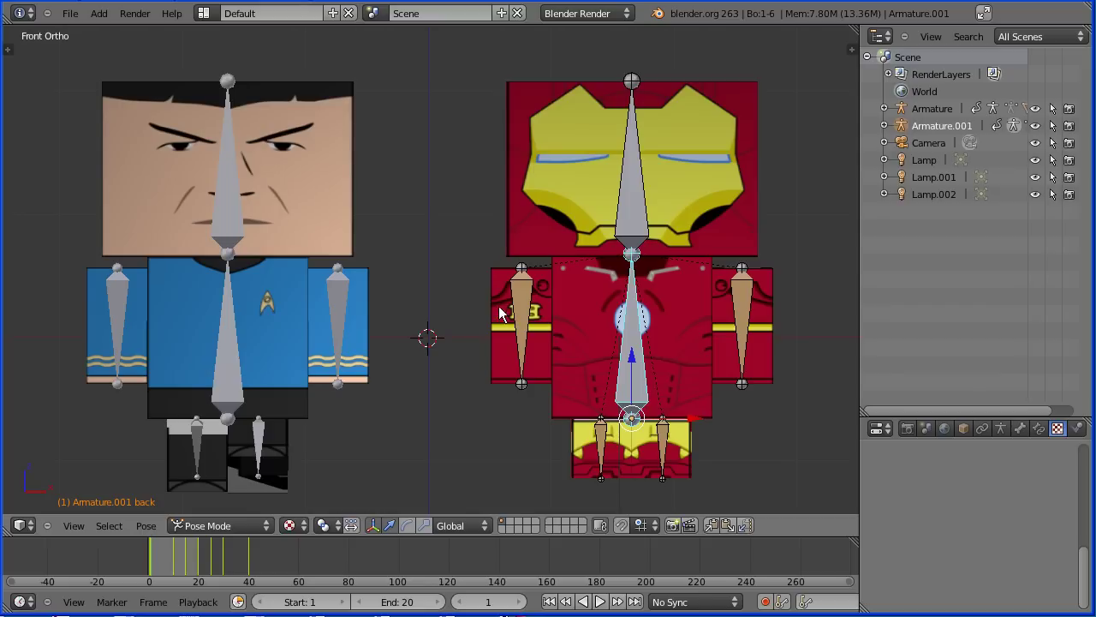
left_click(69, 13)
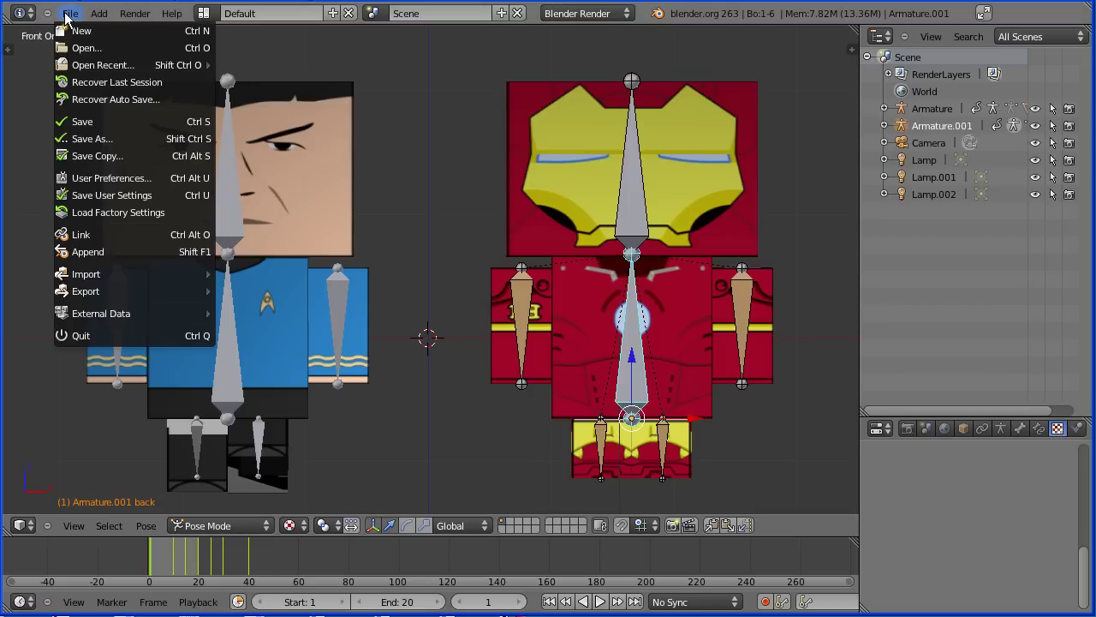
left_click(78, 29)
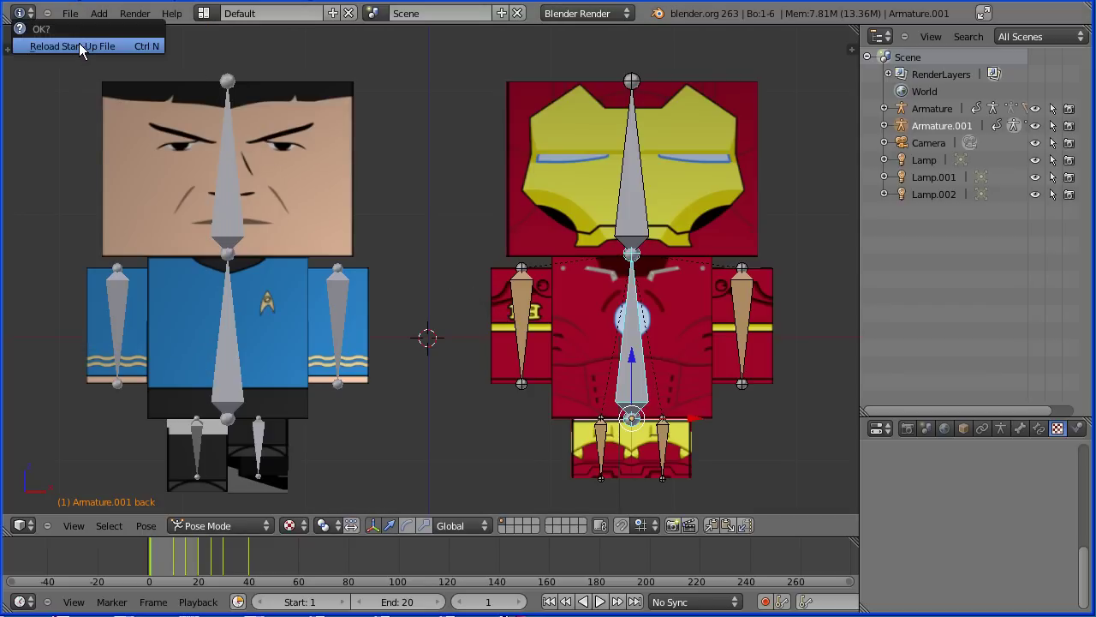
left_click(79, 43)
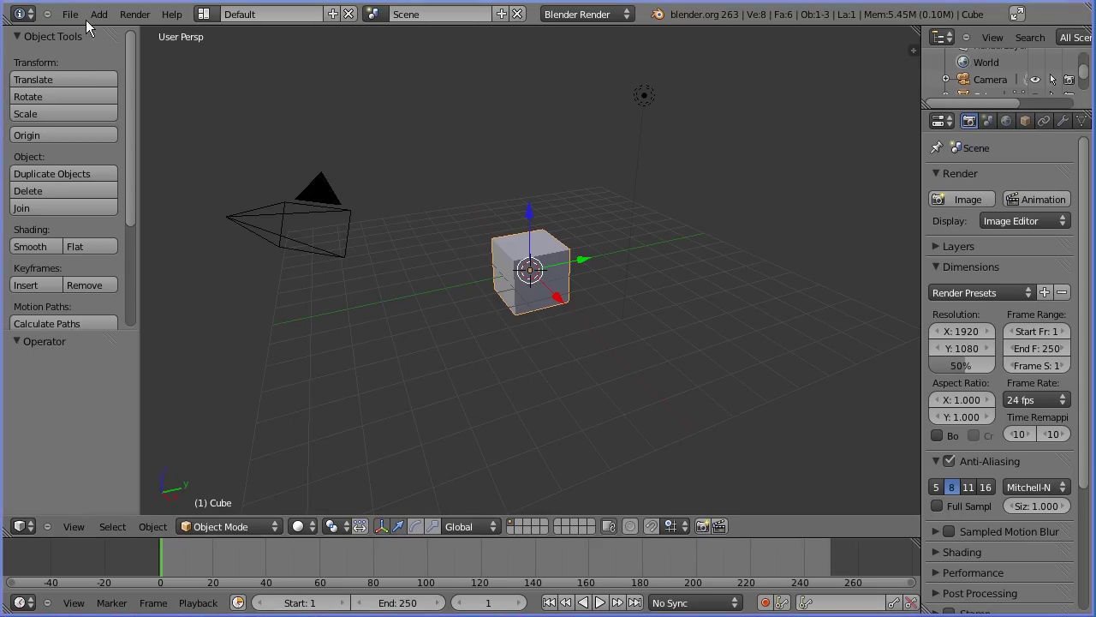
- Open the recently used file actionTut8.blend
left_click(72, 14)
mouse_move(128, 66)
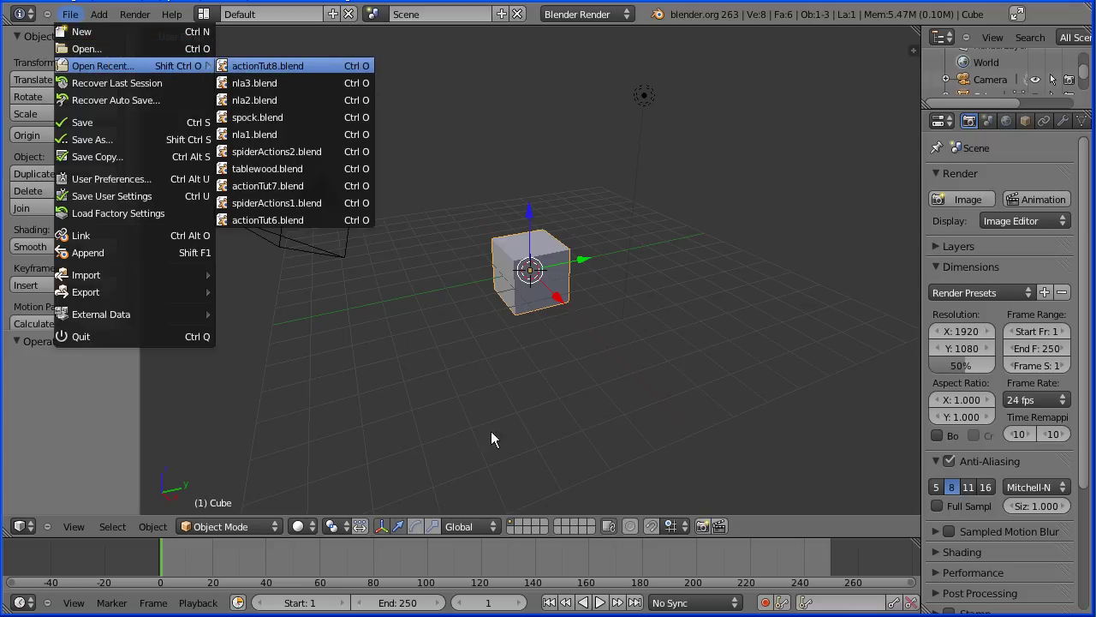
key("Return")
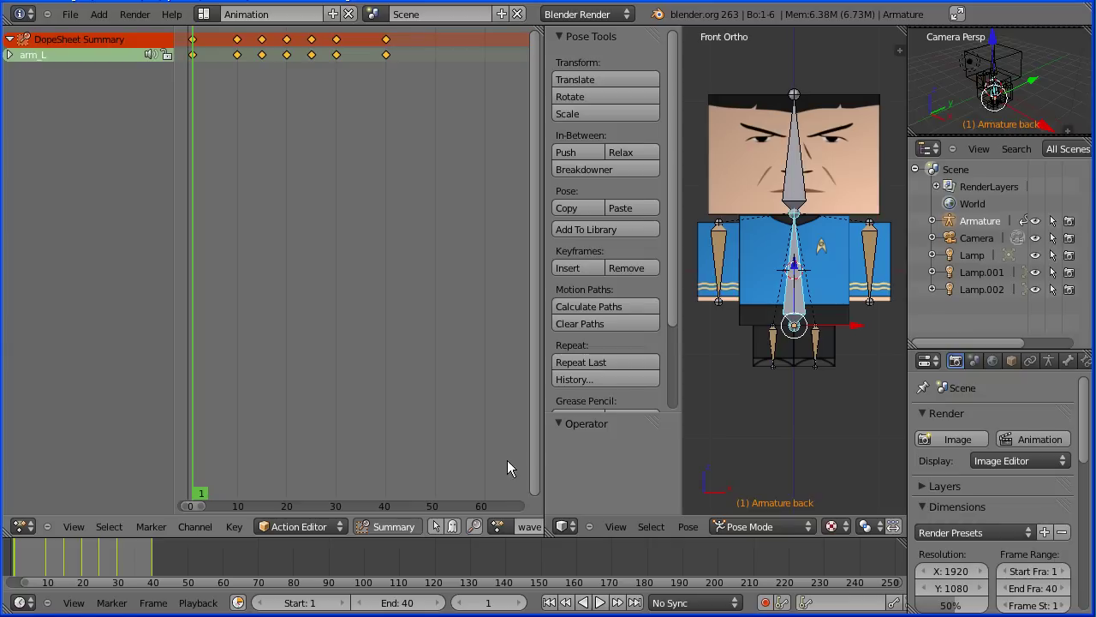
- Choose the wave action for the armature and switch the screen layout to Default
left_click(499, 526)
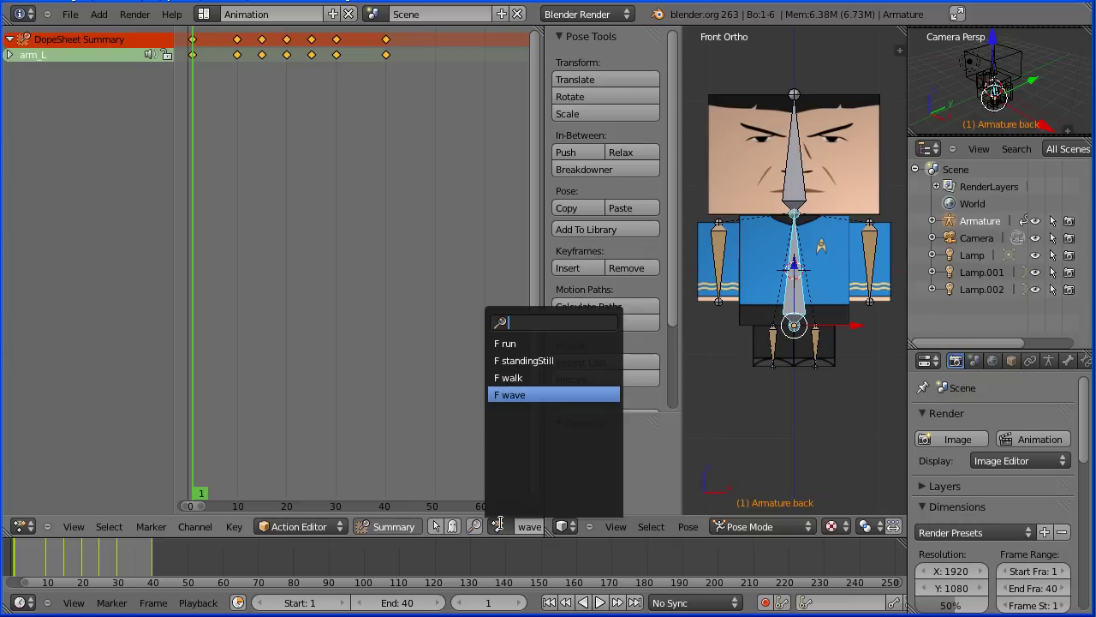
left_click(570, 395)
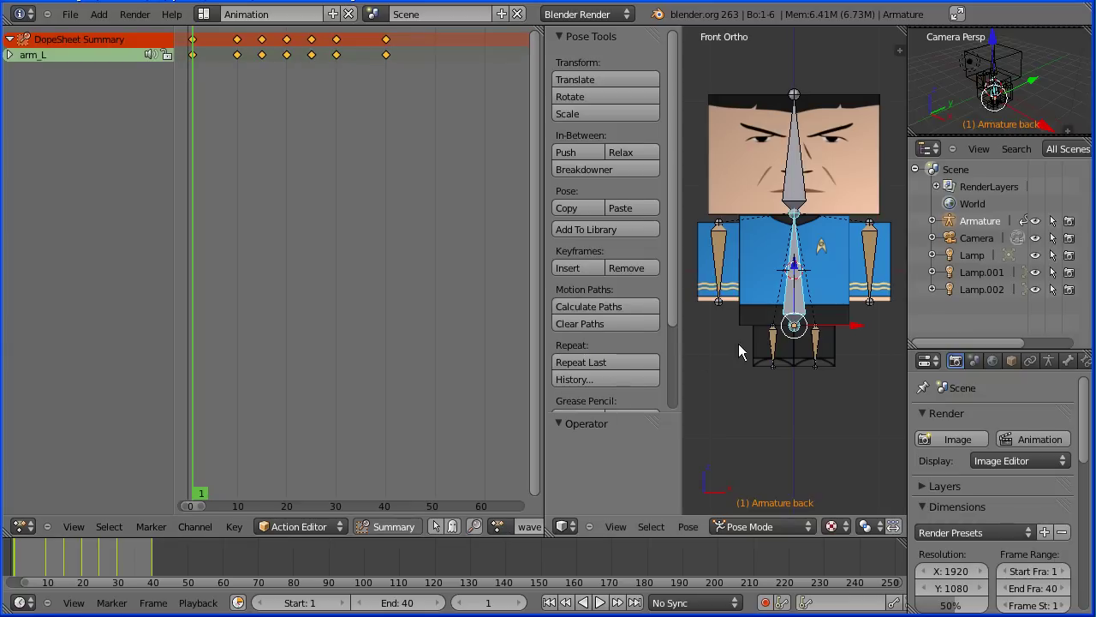
left_click(201, 14)
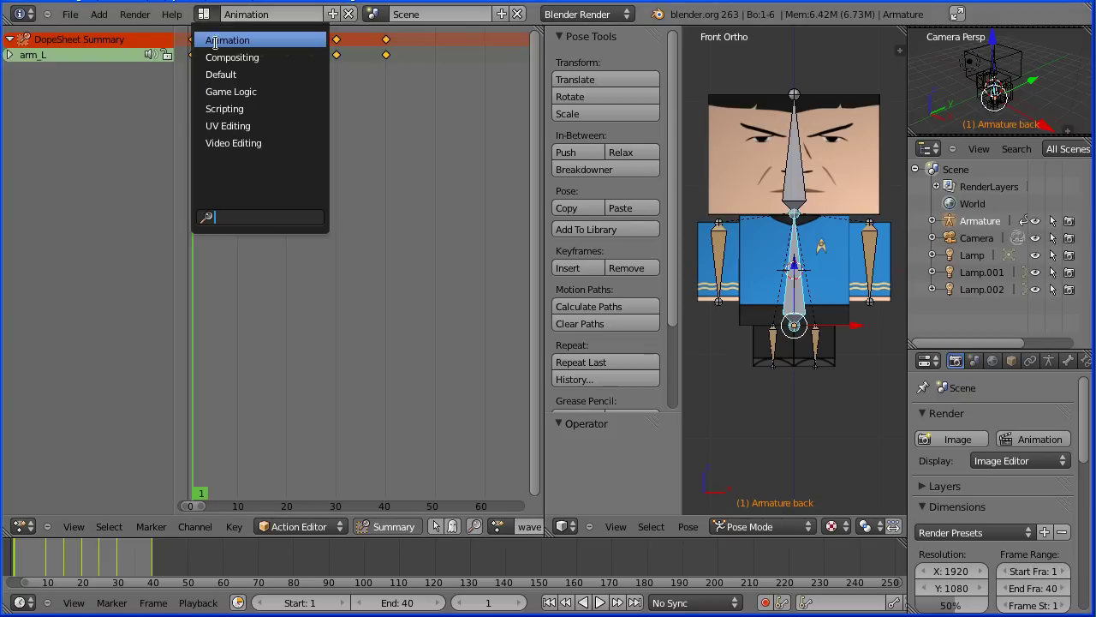
left_click(281, 74)
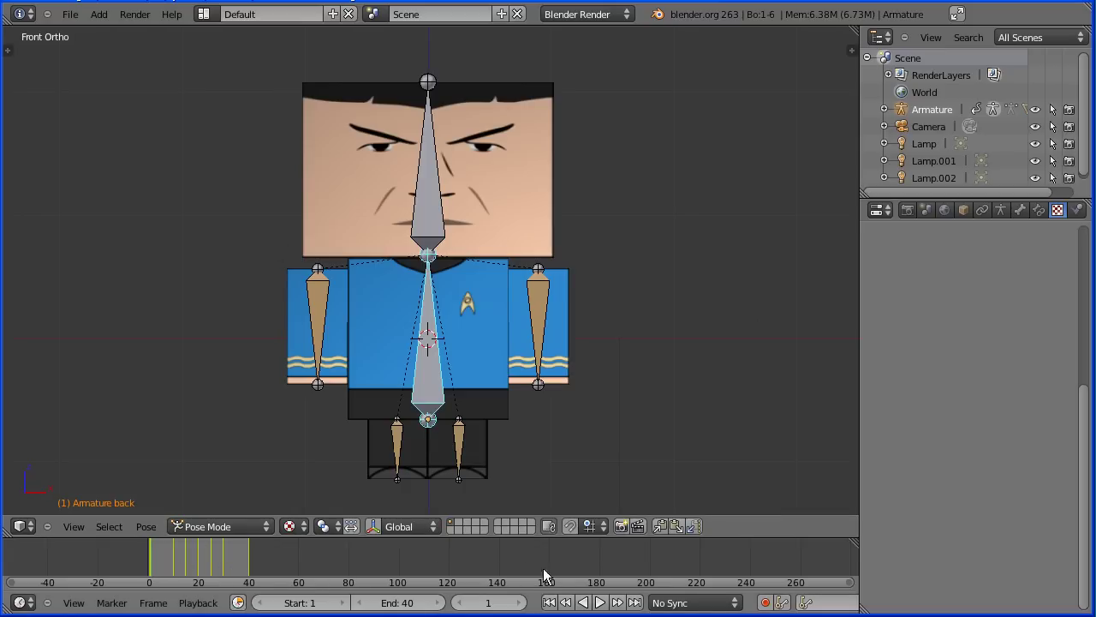
- Play the wave animation, stop it and return to the first frame
left_click(599, 602)
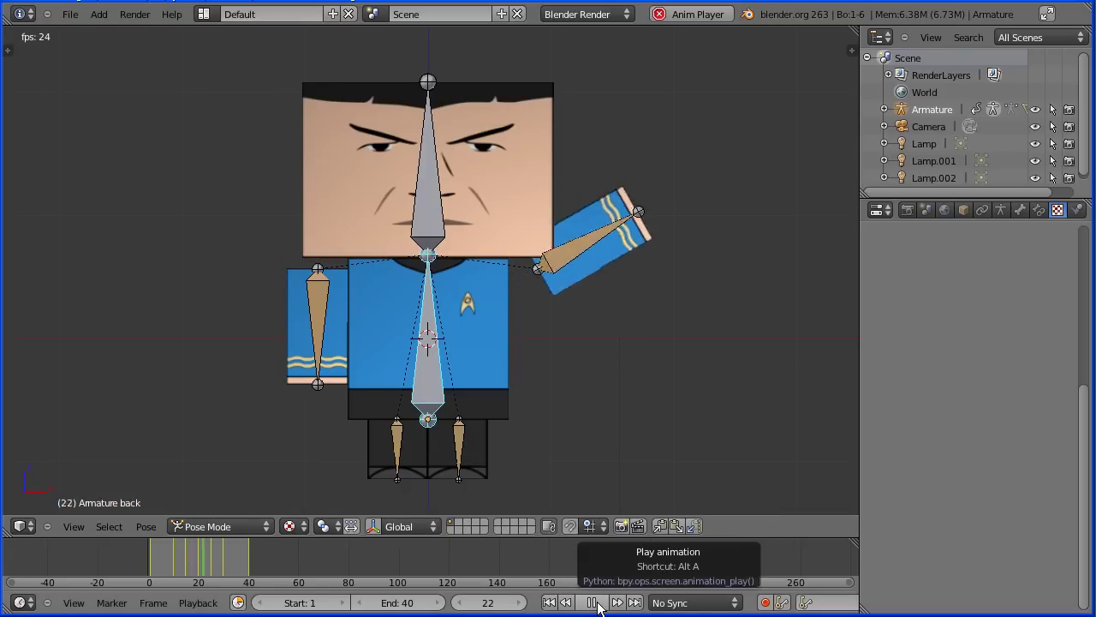
left_click(592, 602)
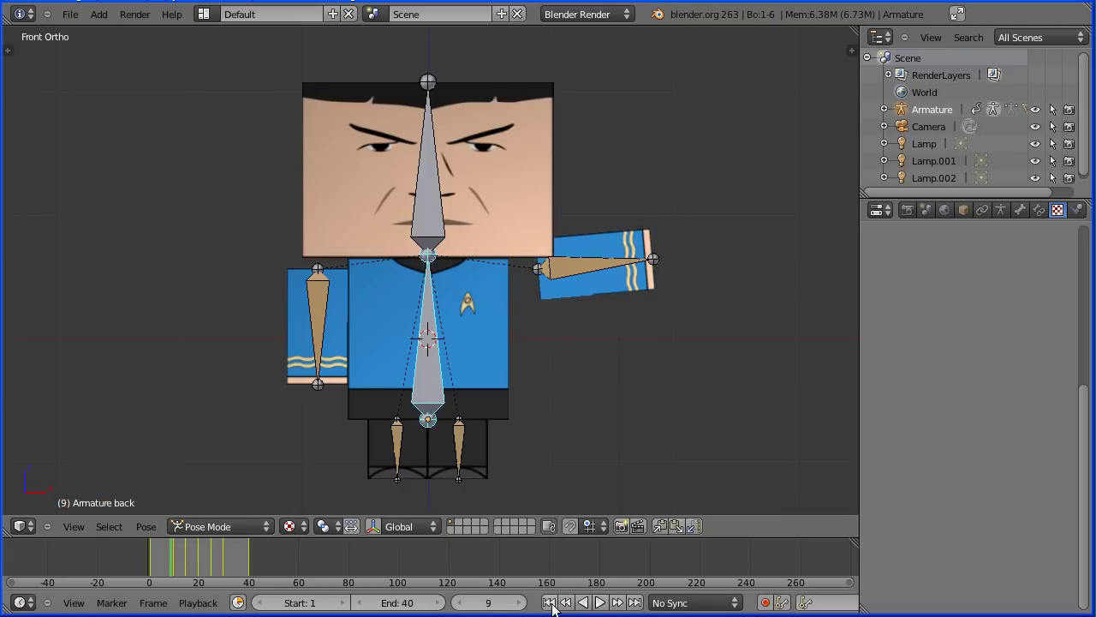
left_click(549, 603)
- Change the 3D view area to the DopeSheet's Action Editor and assign the walk action to the armature
left_click(21, 526)
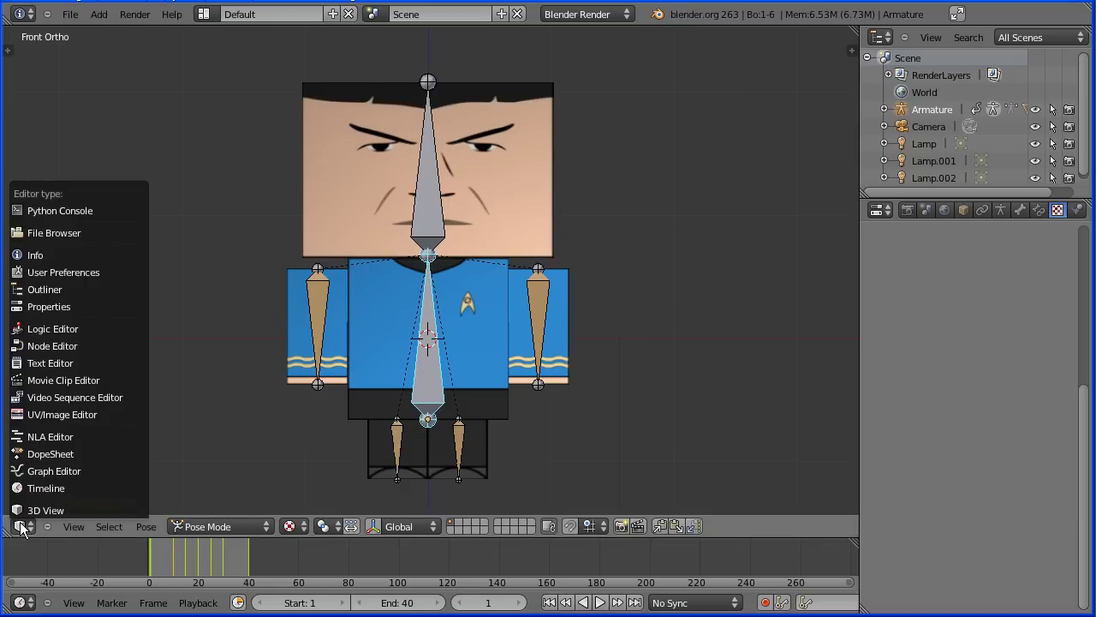
left_click(98, 456)
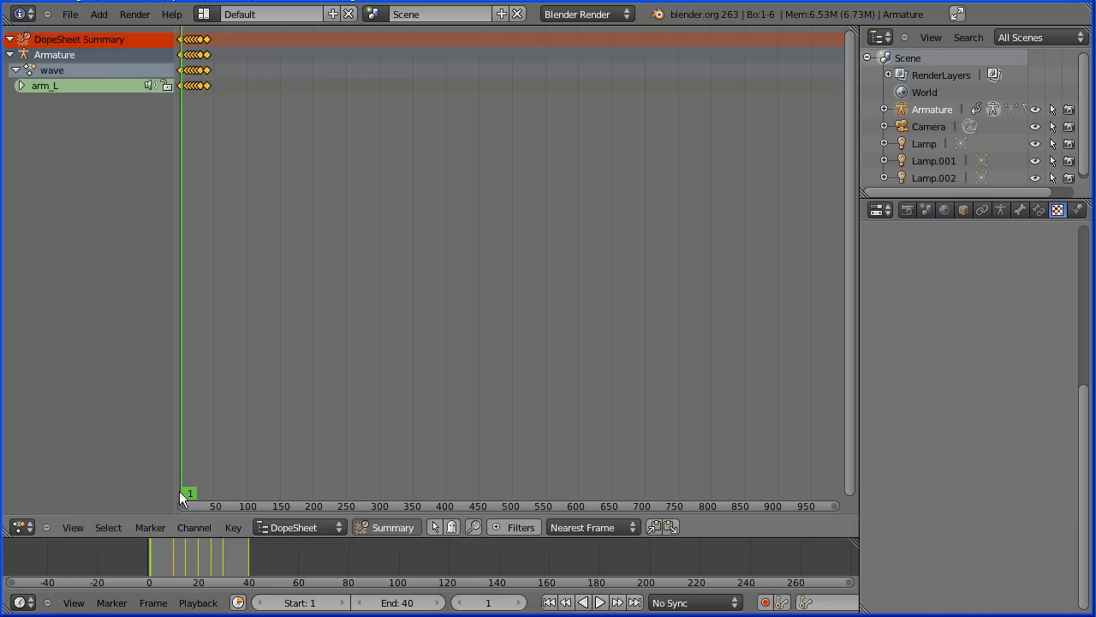
left_click(315, 526)
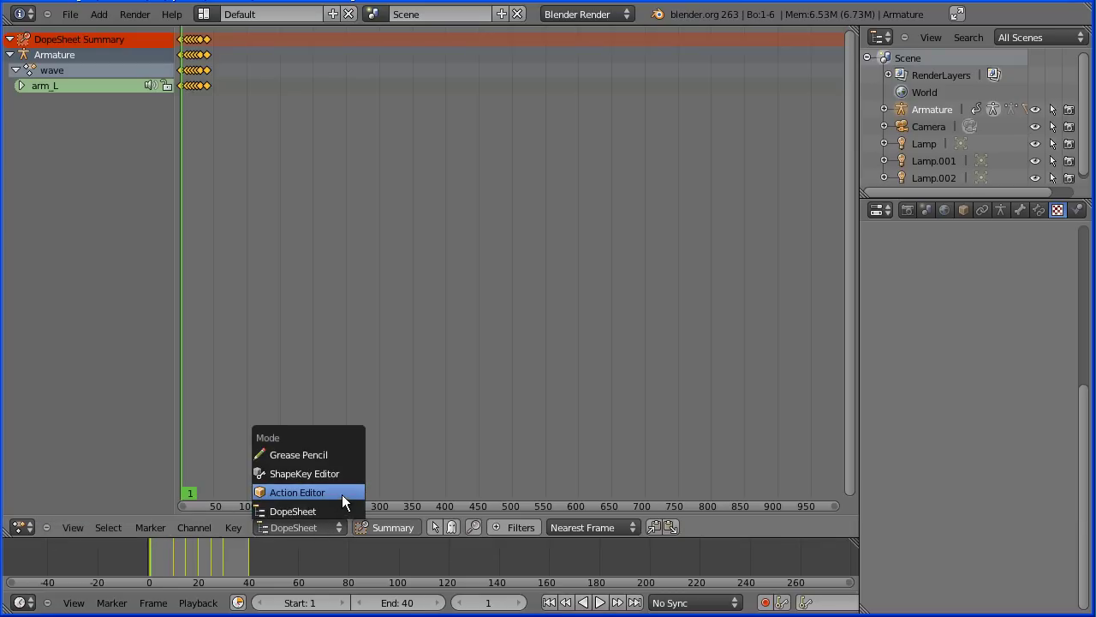
left_click(342, 494)
left_click(503, 527)
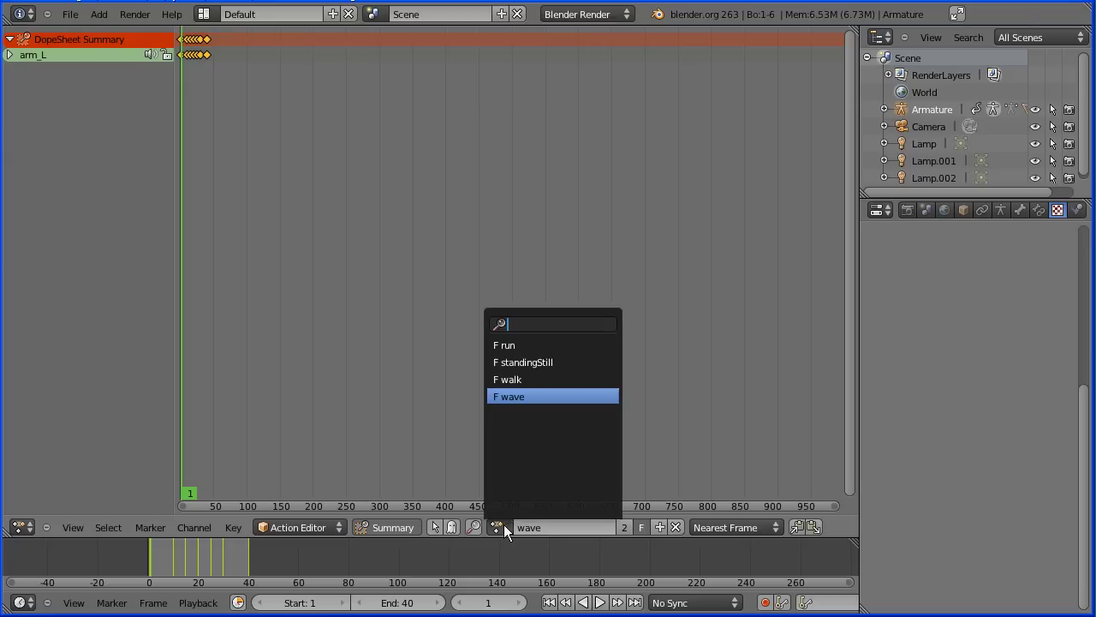
left_click(542, 379)
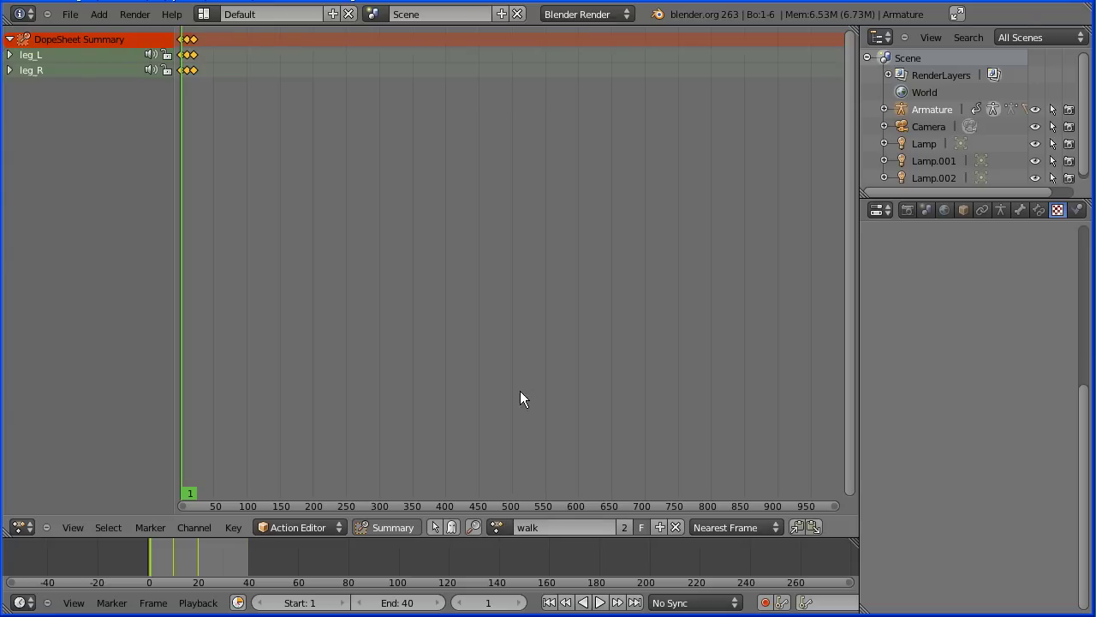
- Restore the area to the 3D View and preview the walk animation briefly
left_click(22, 527)
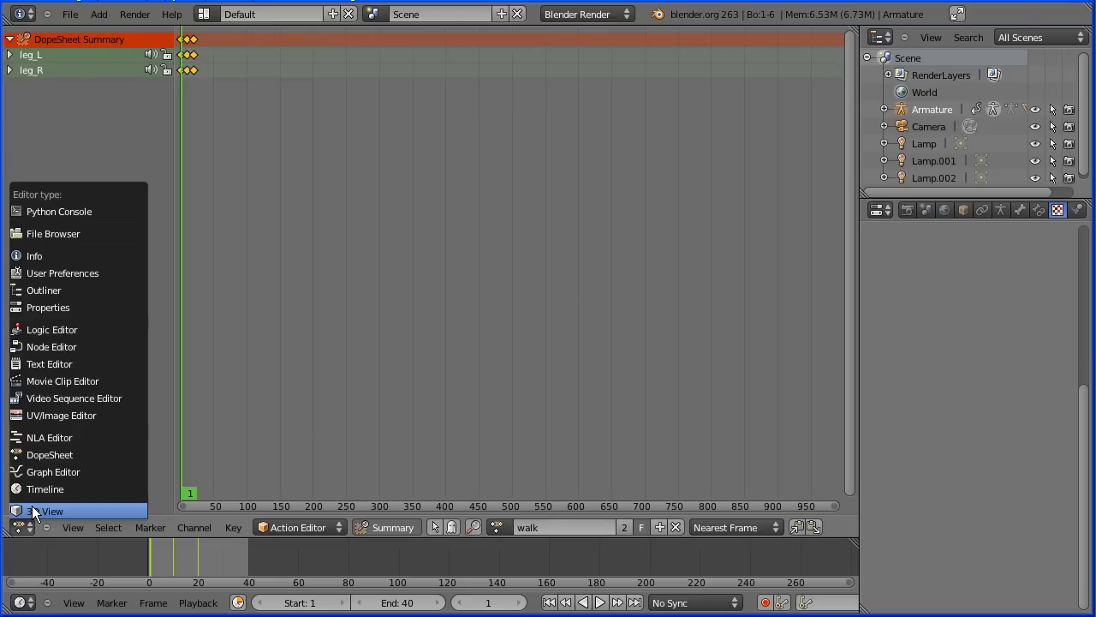
left_click(38, 512)
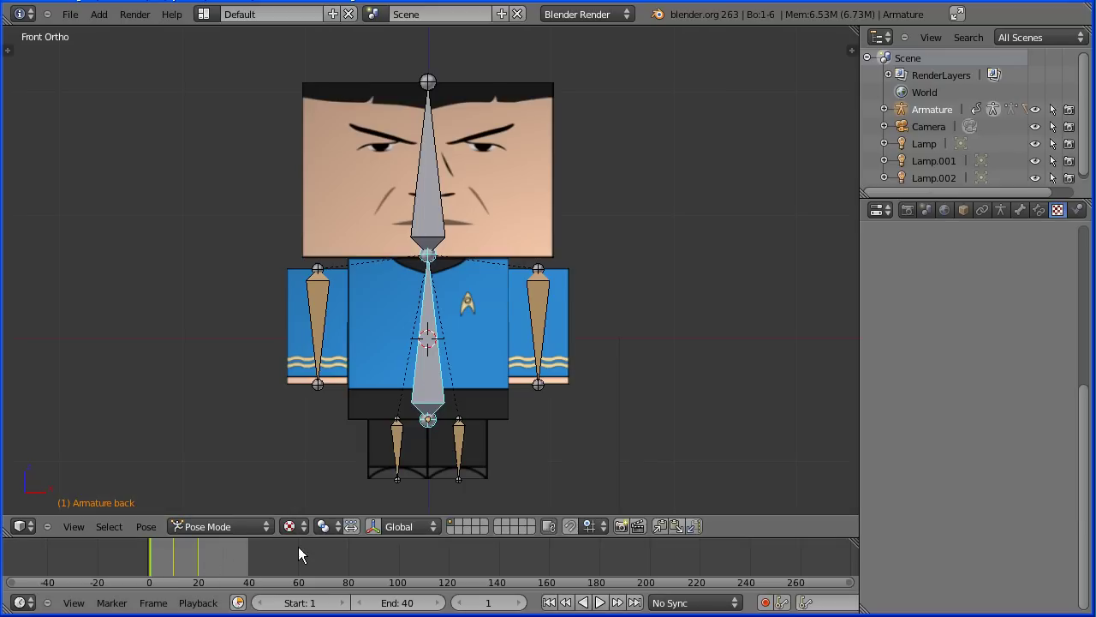
left_click(602, 603)
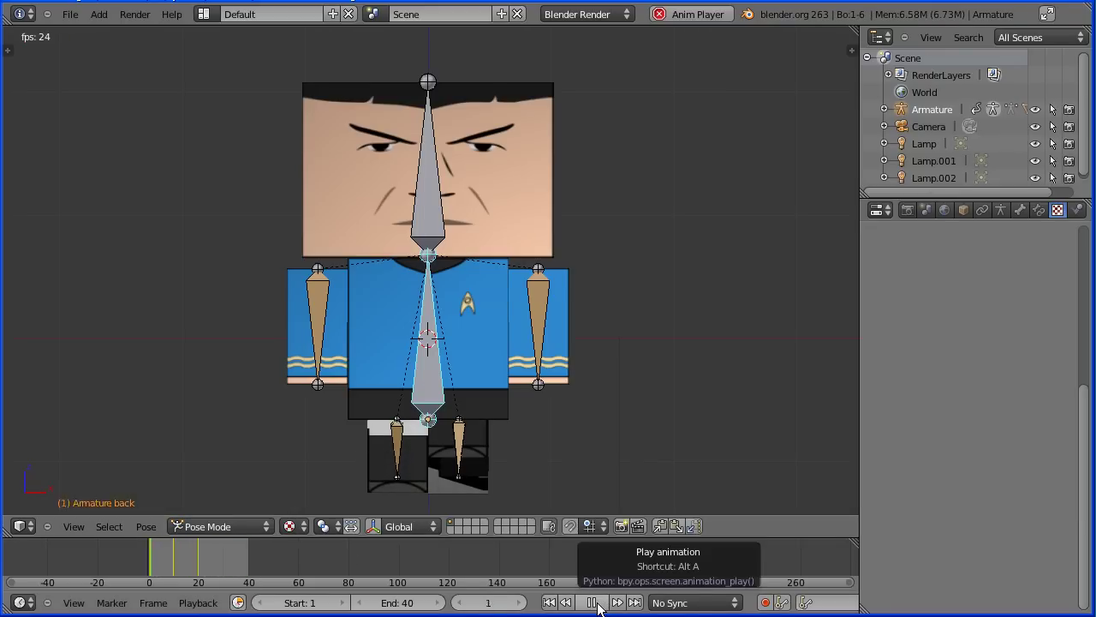
left_click(596, 603)
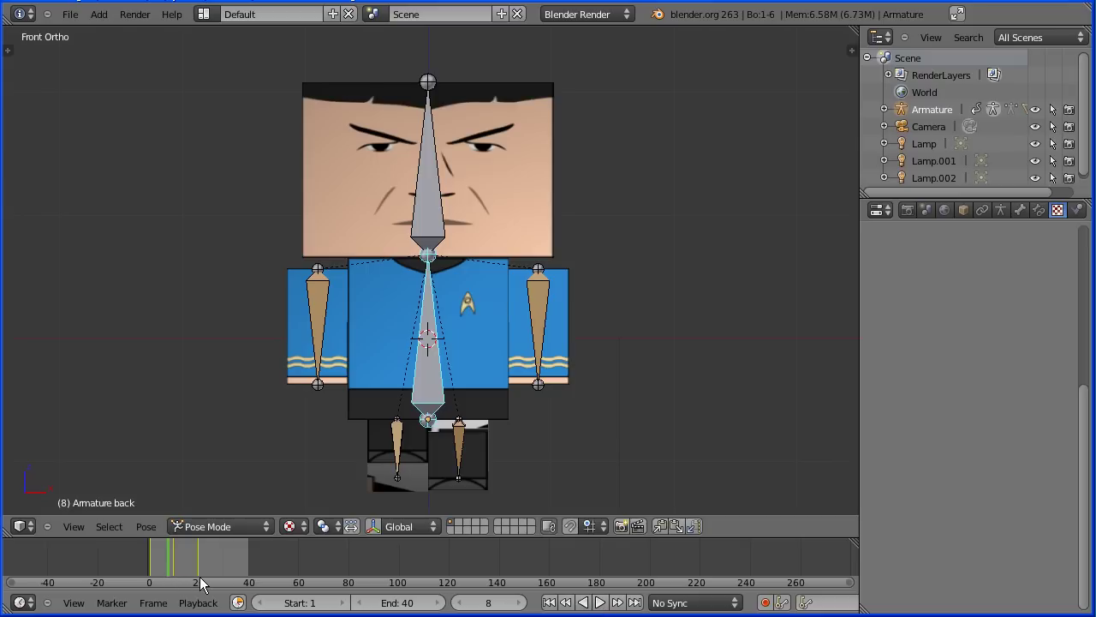
- Set the animation's end frame to 20, preview the walk loop and return to the first frame
left_click(410, 602)
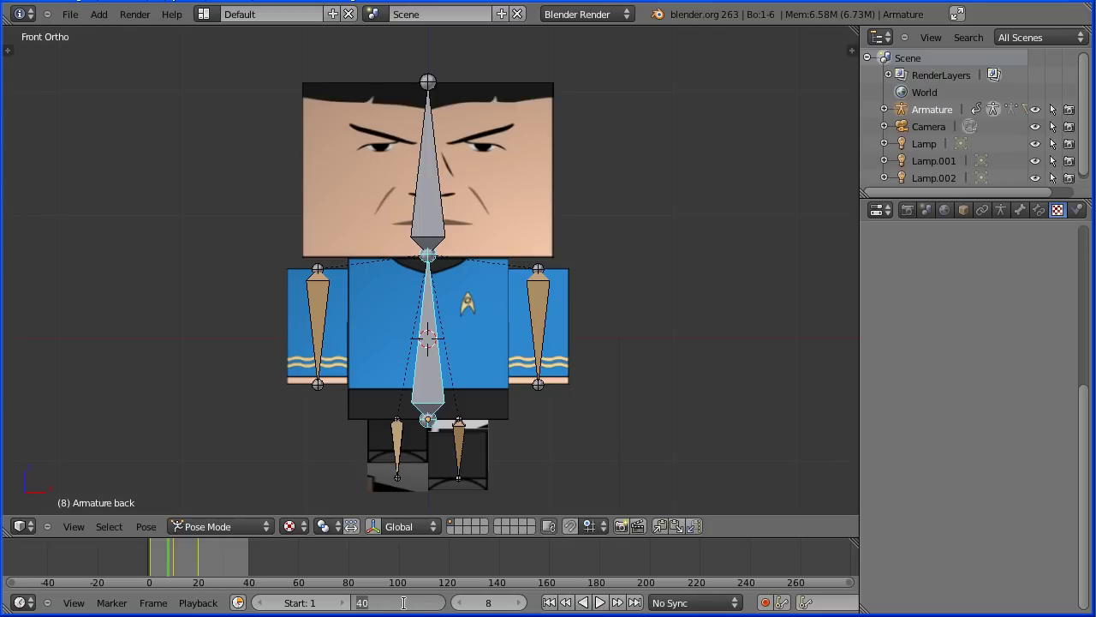
type("20")
key("Return")
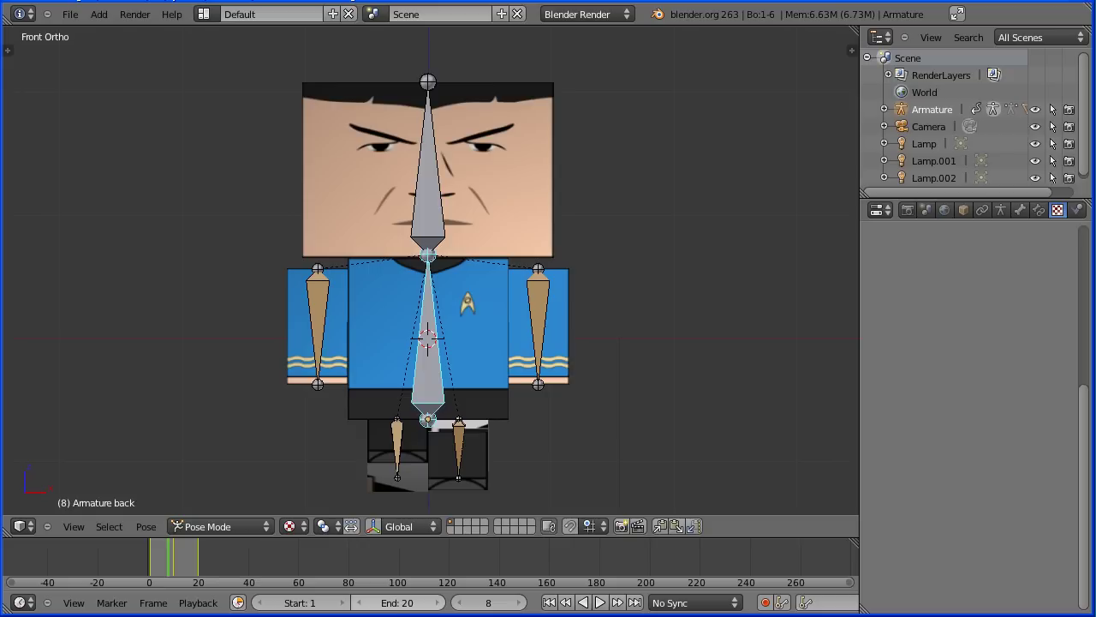
left_click(600, 602)
left_click(592, 603)
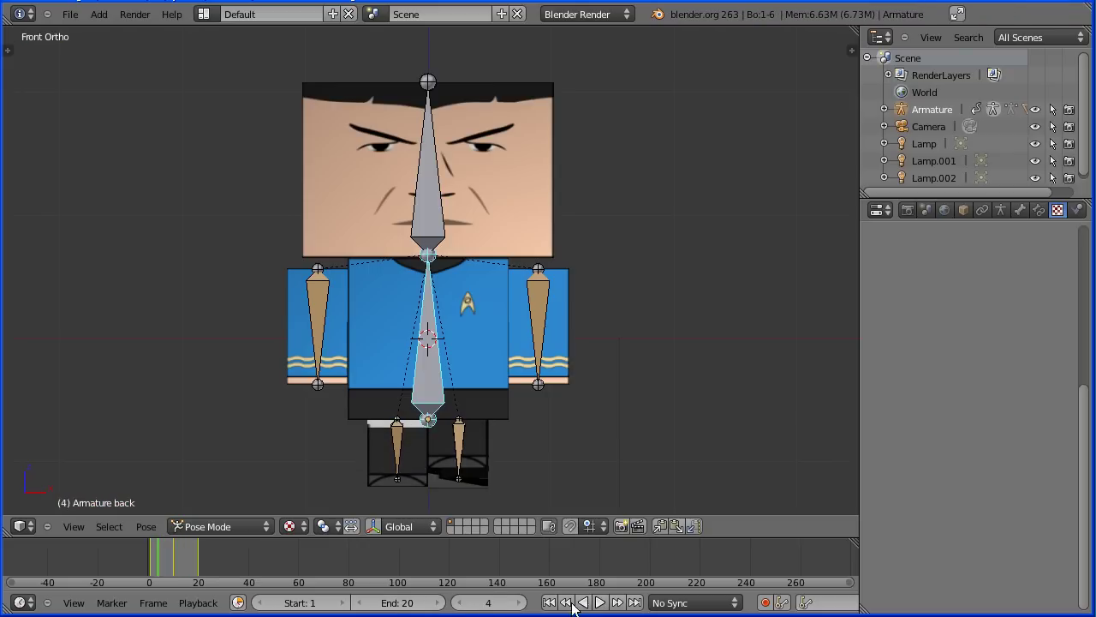
left_click(549, 602)
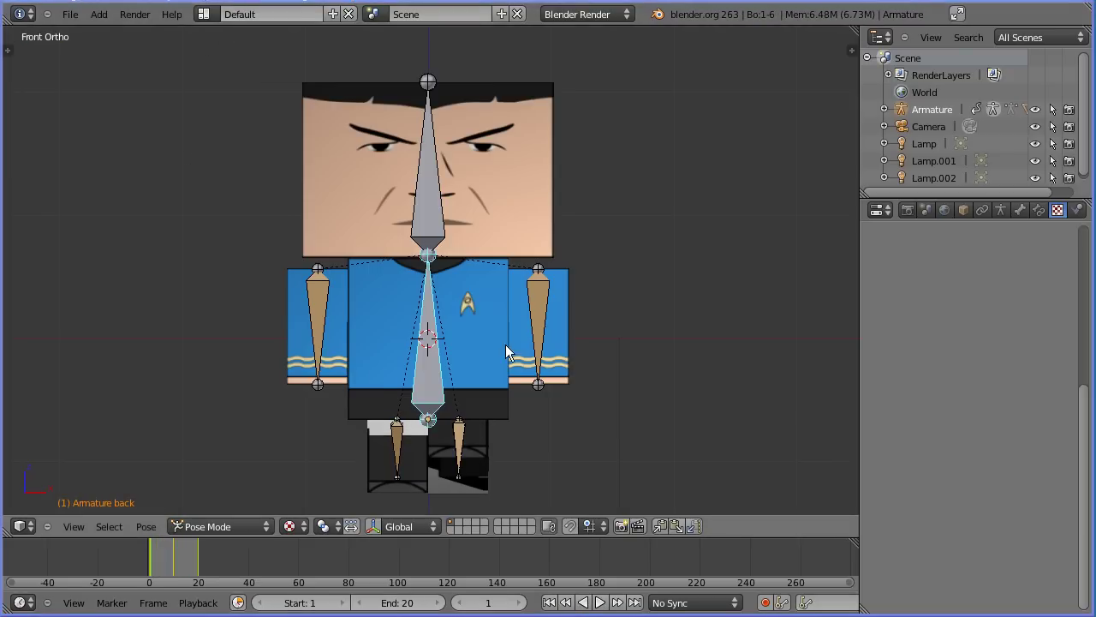
- Switch to Object Mode, show the transform manipulator and move the Spock armature along negative X to clear space beside it
left_click(248, 527)
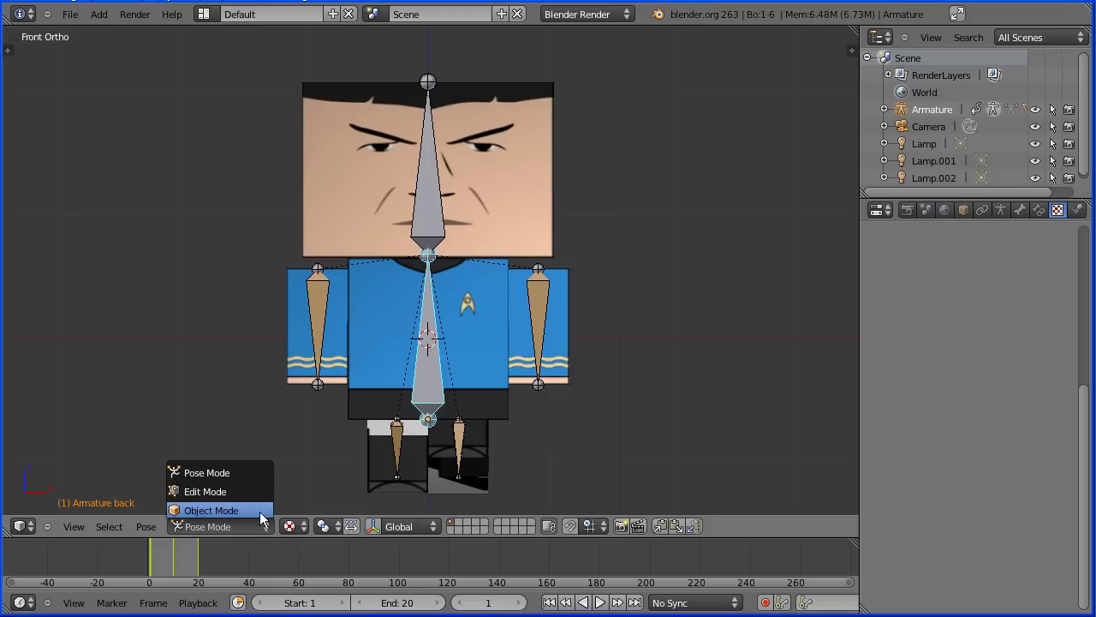
left_click(262, 511)
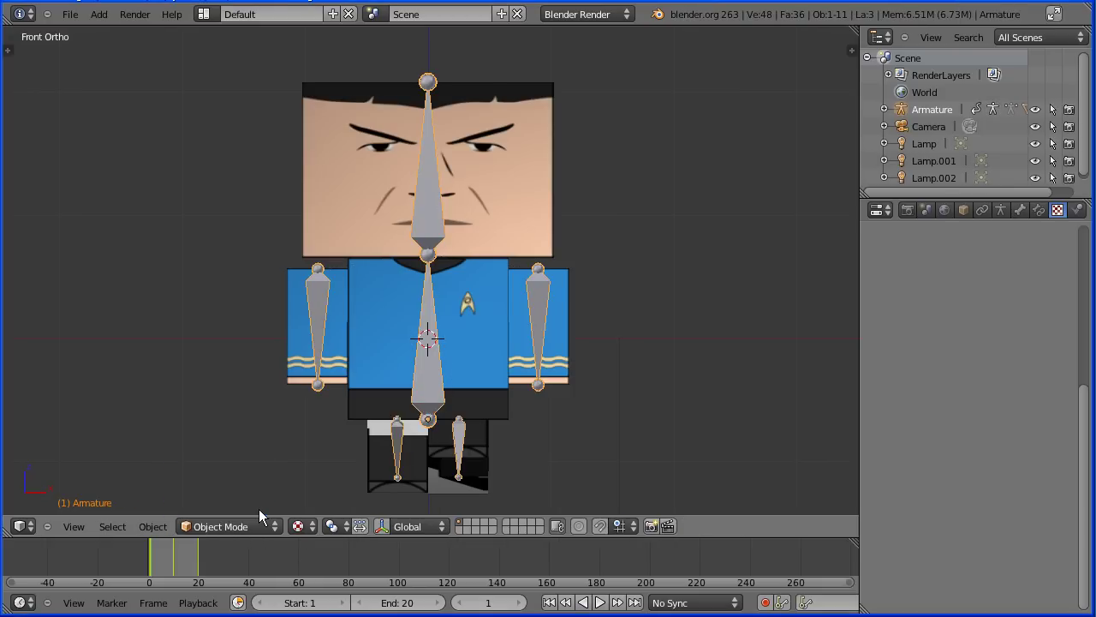
left_click(382, 529)
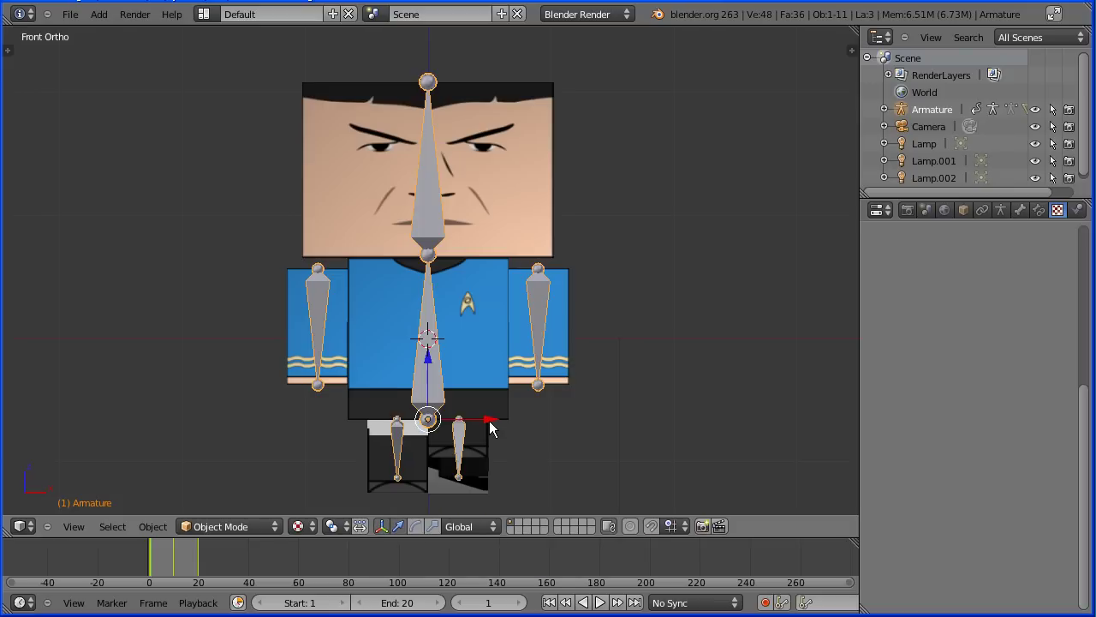
left_click_drag(489, 421, 213, 429)
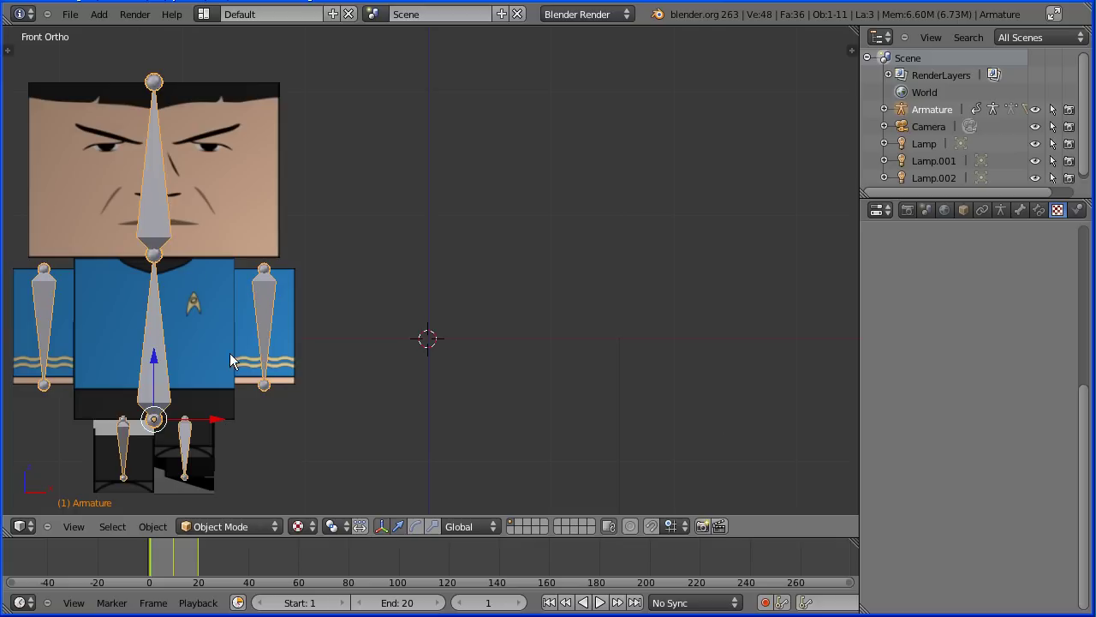
- Start appending from ironmanRig.blend in the rig folder and open its Object category
left_click(68, 16)
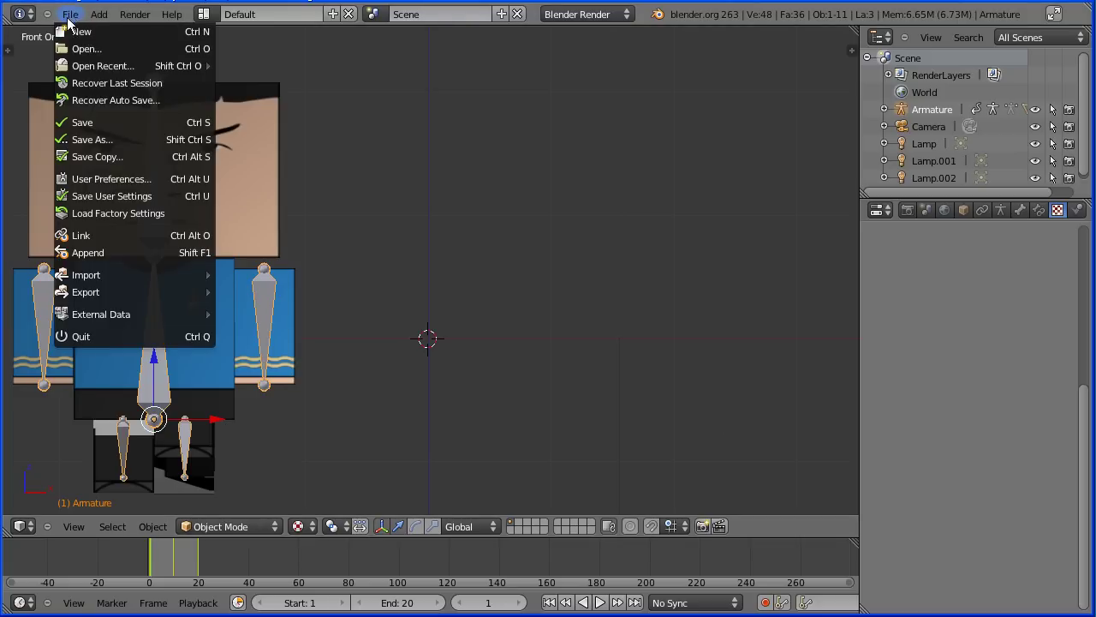
left_click(182, 252)
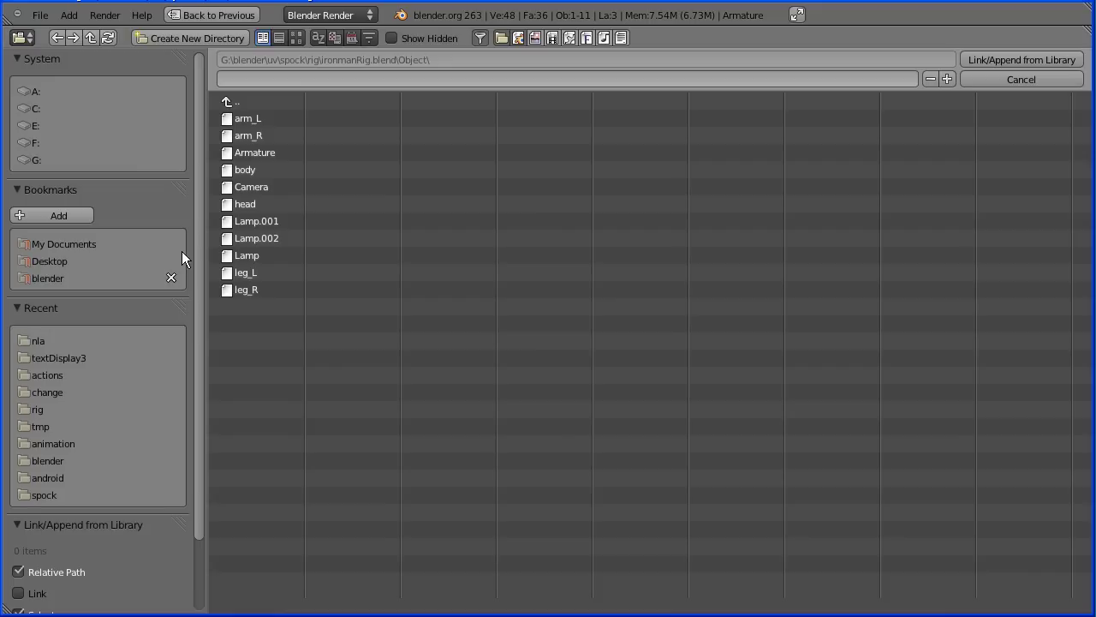
left_click(43, 409)
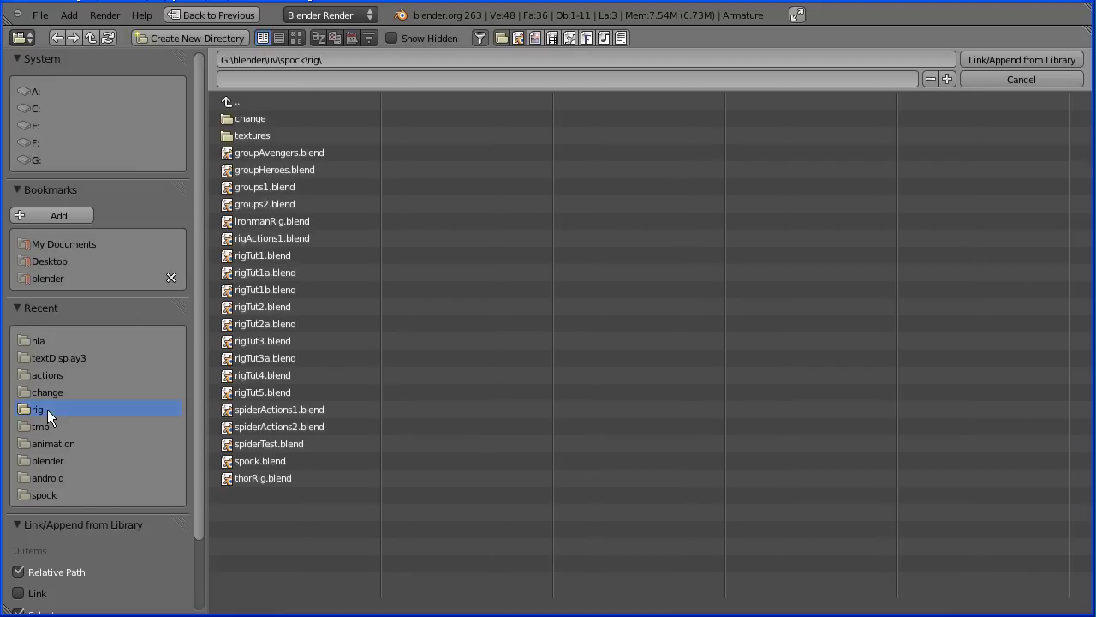
left_click(264, 221)
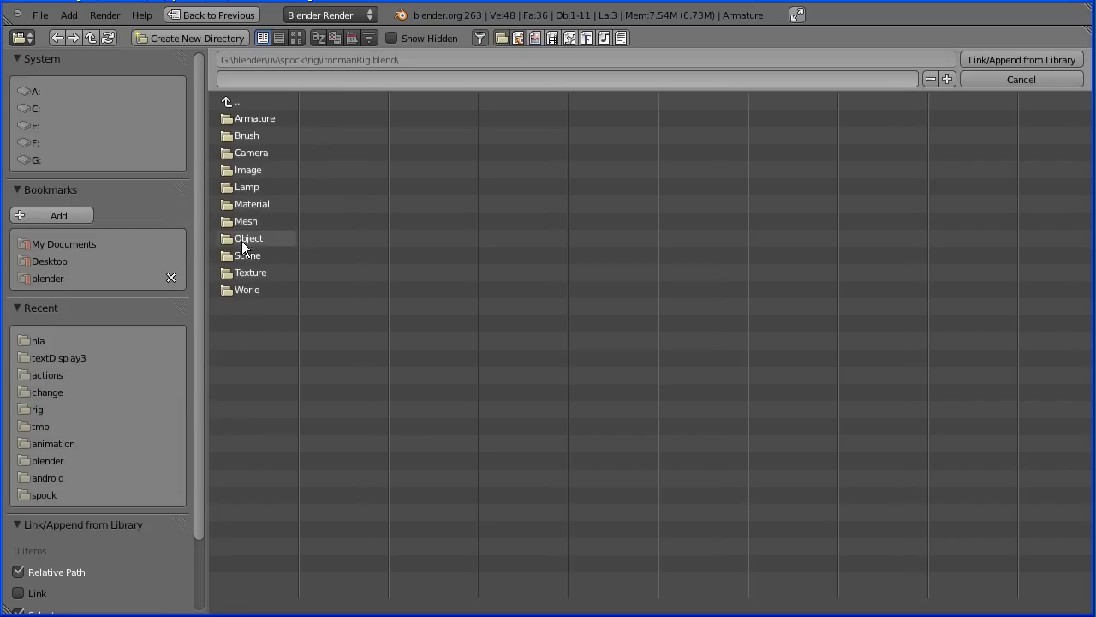
left_click(260, 241)
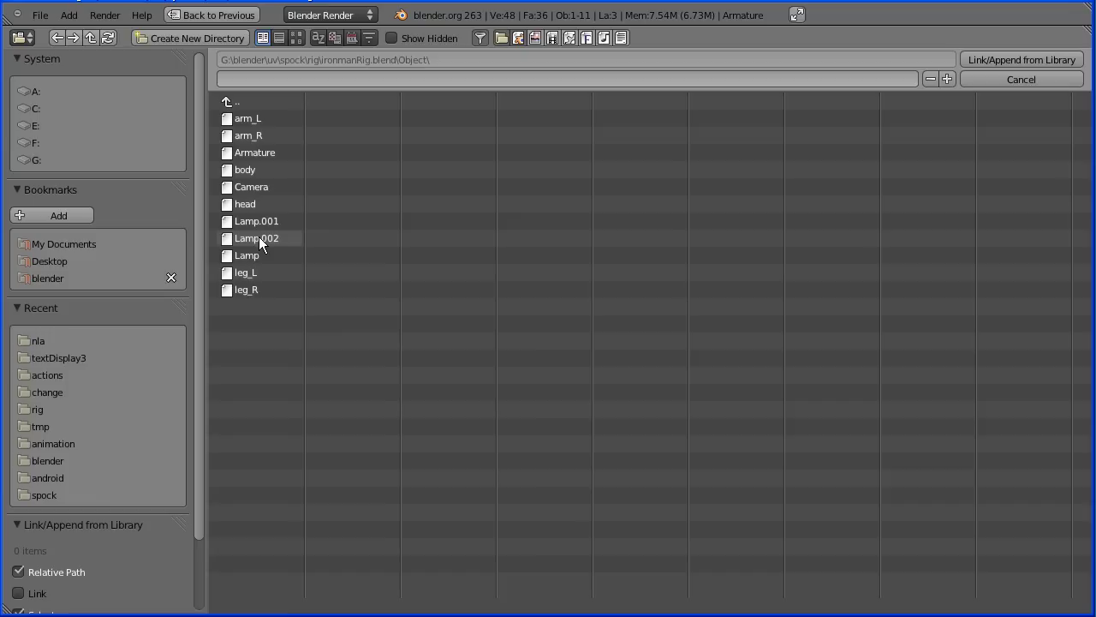
- Append the arm_L, arm_R, body, head, leg_L, leg_R and Armature objects from the Iron Man file
left_click(253, 116)
left_click(257, 135, "shift")
left_click(241, 169, "shift")
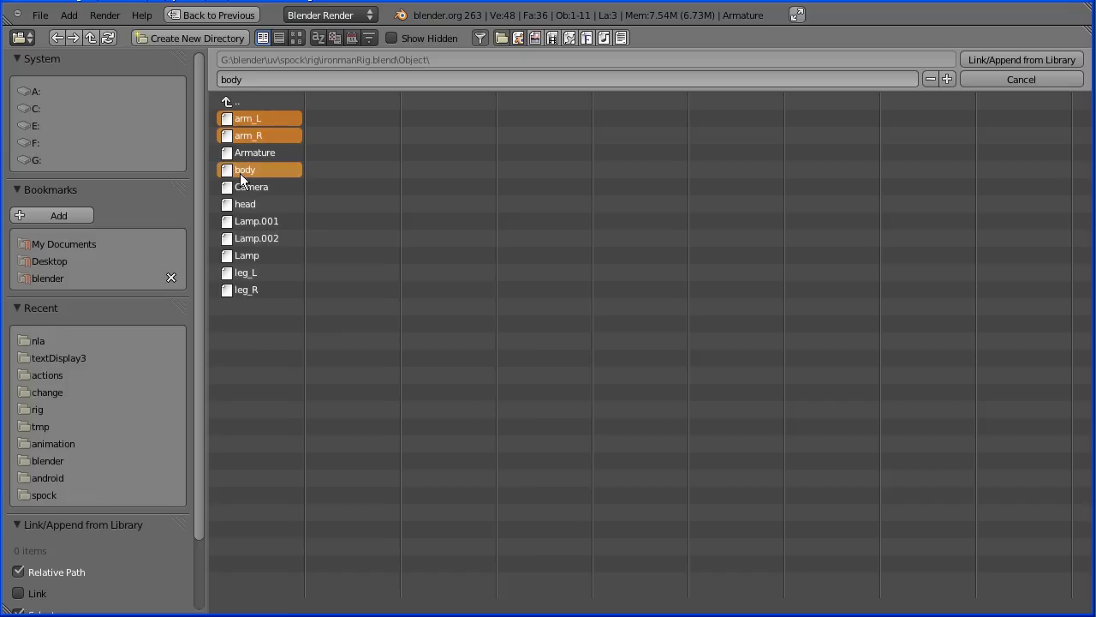
left_click(244, 205, "shift")
left_click(250, 272, "shift")
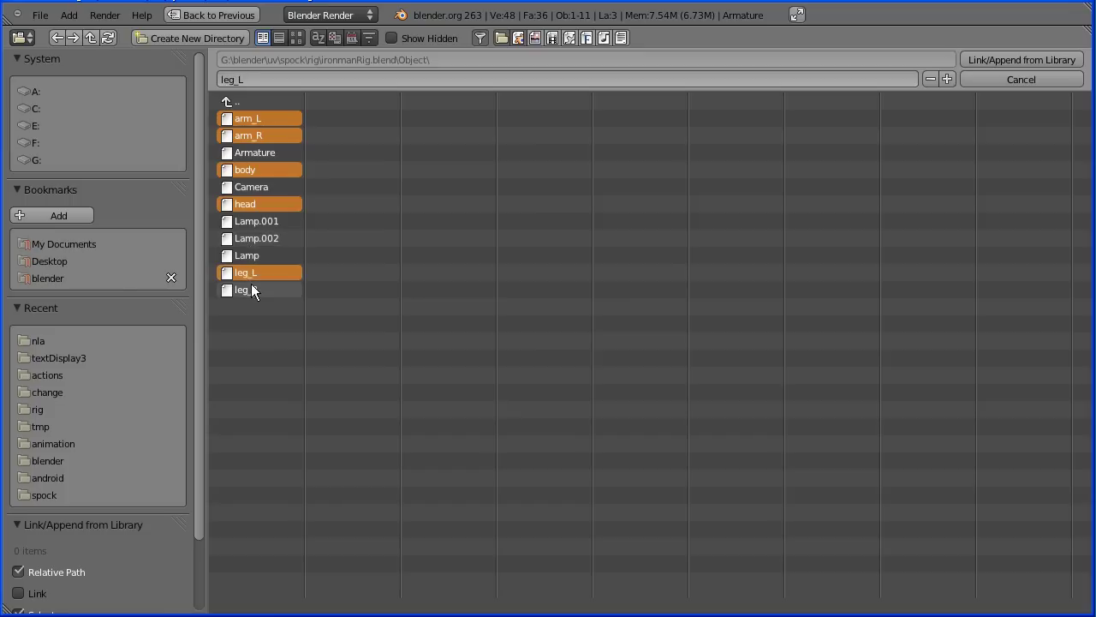
left_click(252, 291, "shift")
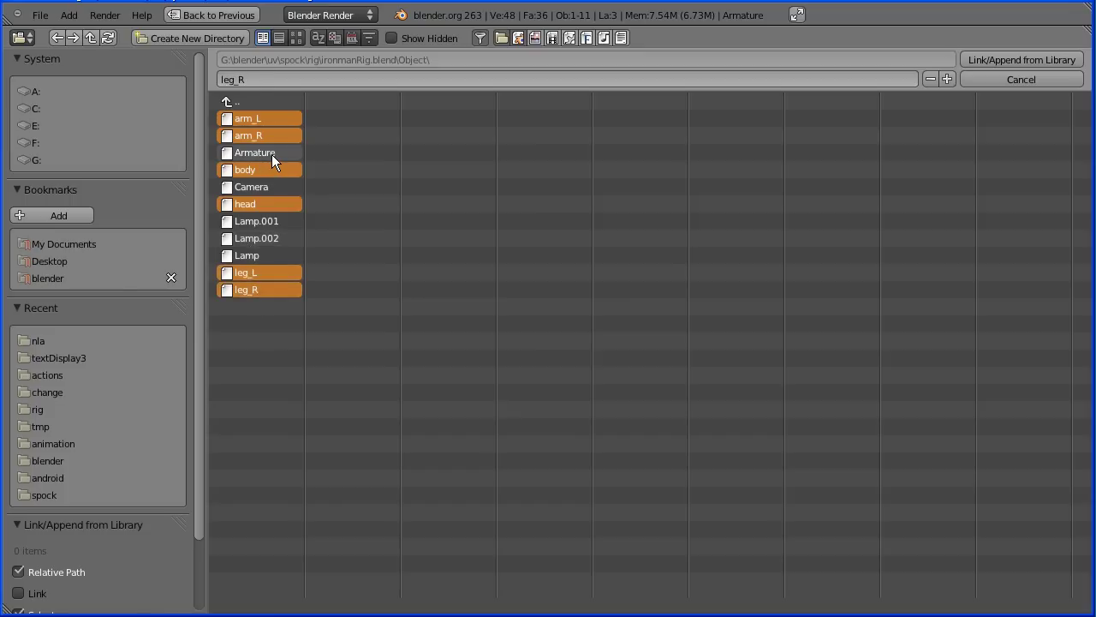
left_click(272, 154, "shift")
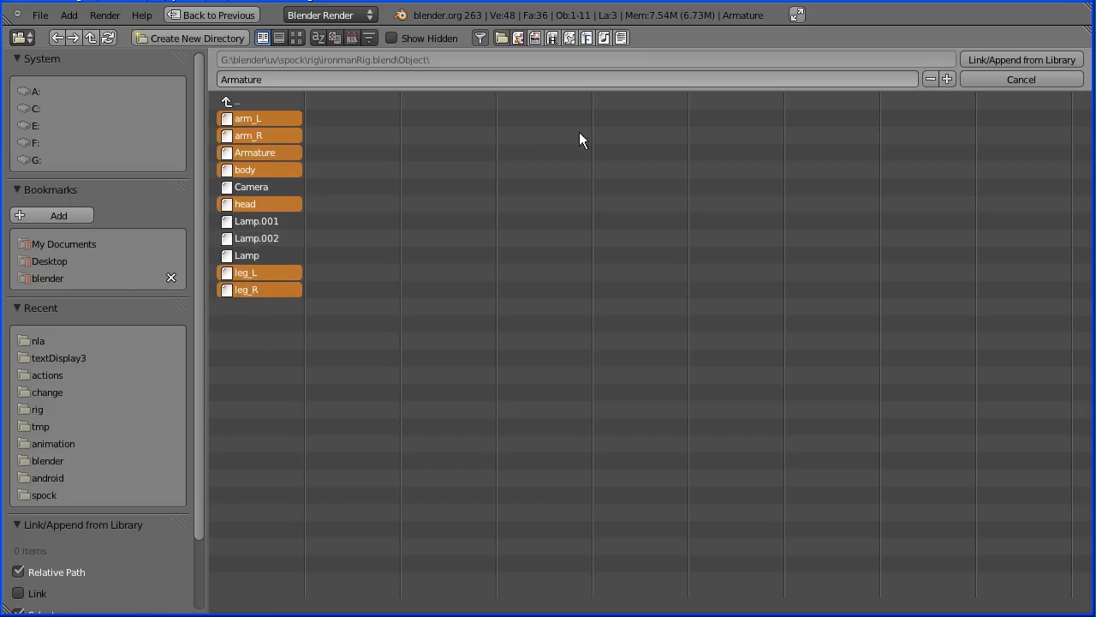
left_click(1032, 57)
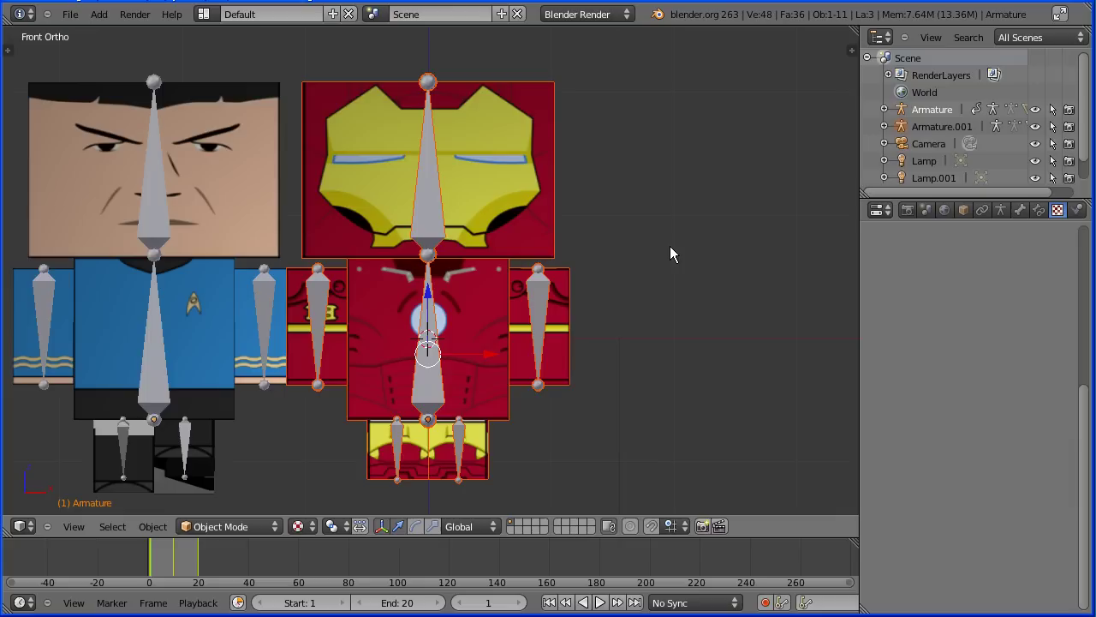
- Space the two characters by moving the Iron Man rig about 1.65 units and the Spock armature about 0.61 units along X
key("g")
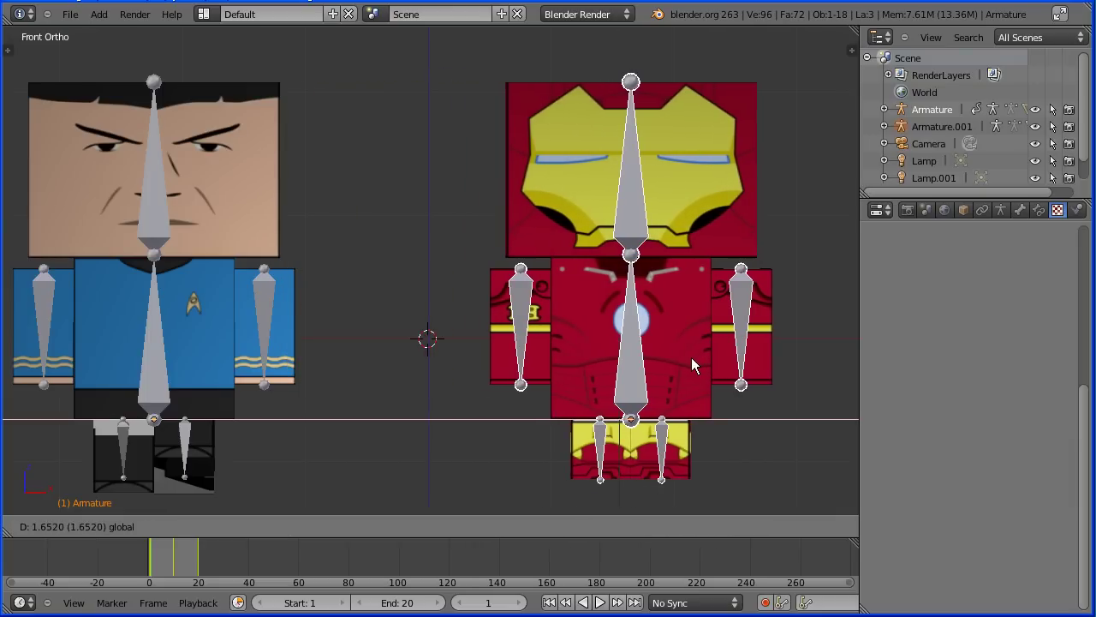
left_click(692, 357)
right_click(156, 393)
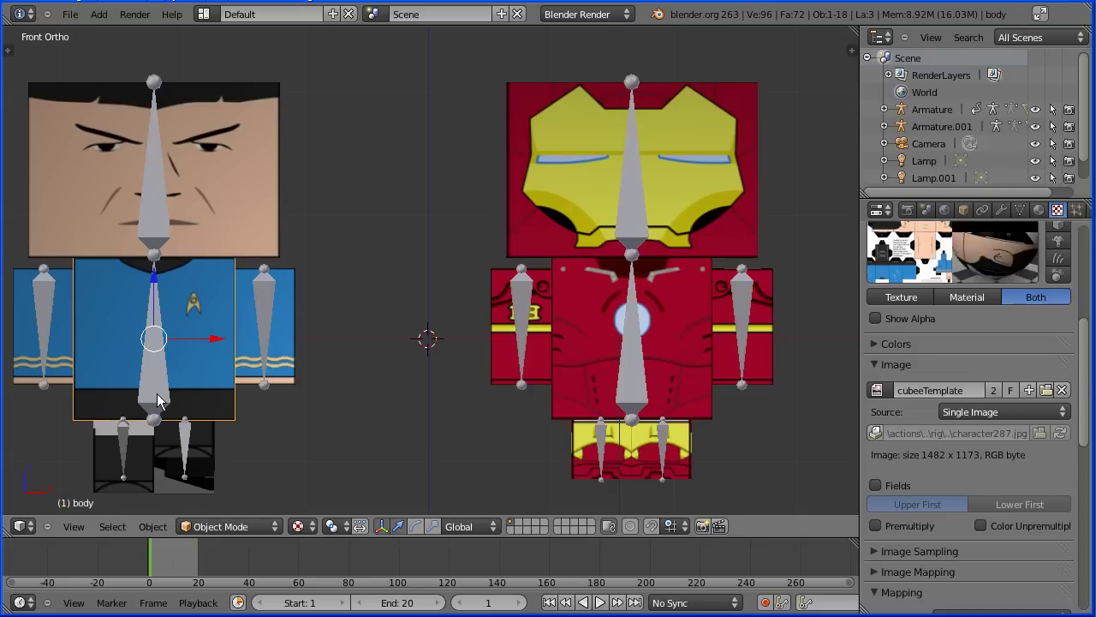
right_click(157, 393)
key("g")
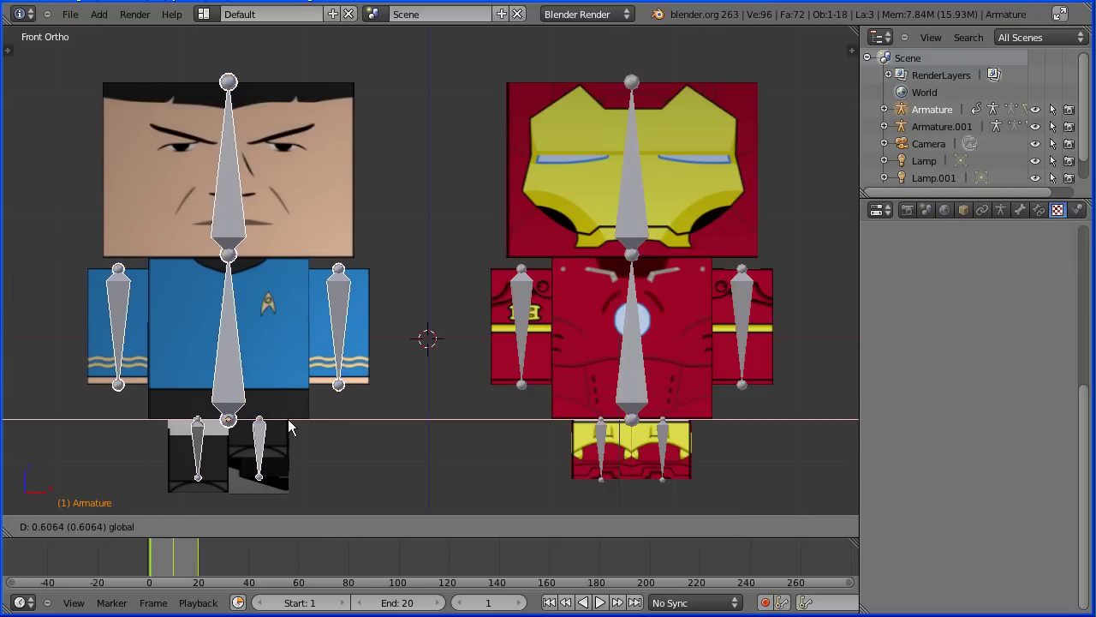
left_click(286, 418)
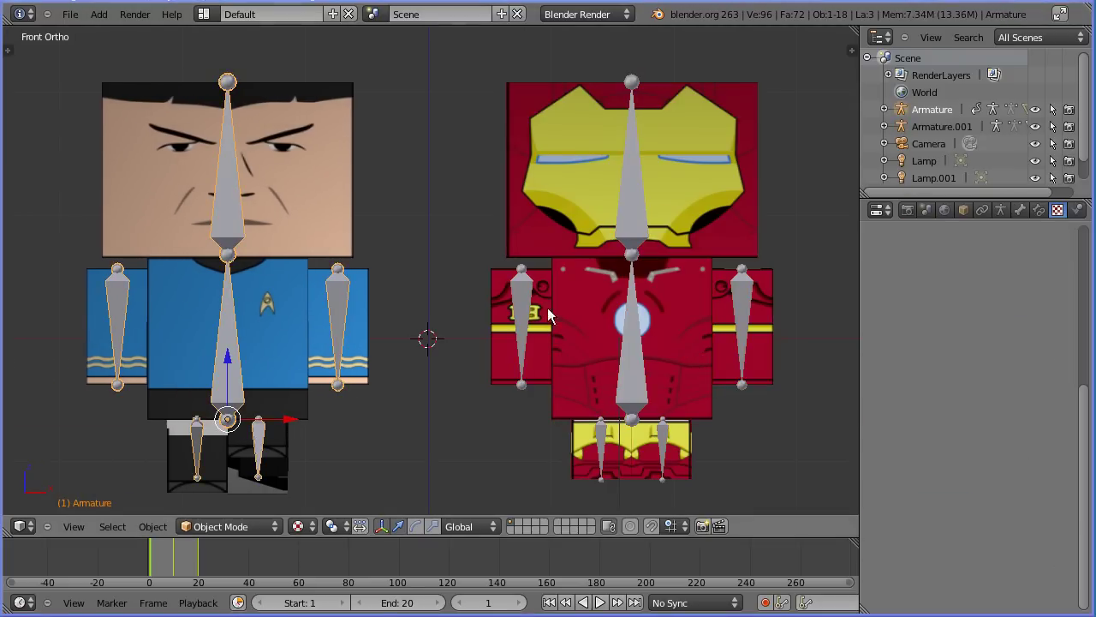
- Enlarge the Outliner and examine the Spock armature's hierarchy down to the bones under back, collapsing it when done
left_click_drag(940, 201, 935, 415)
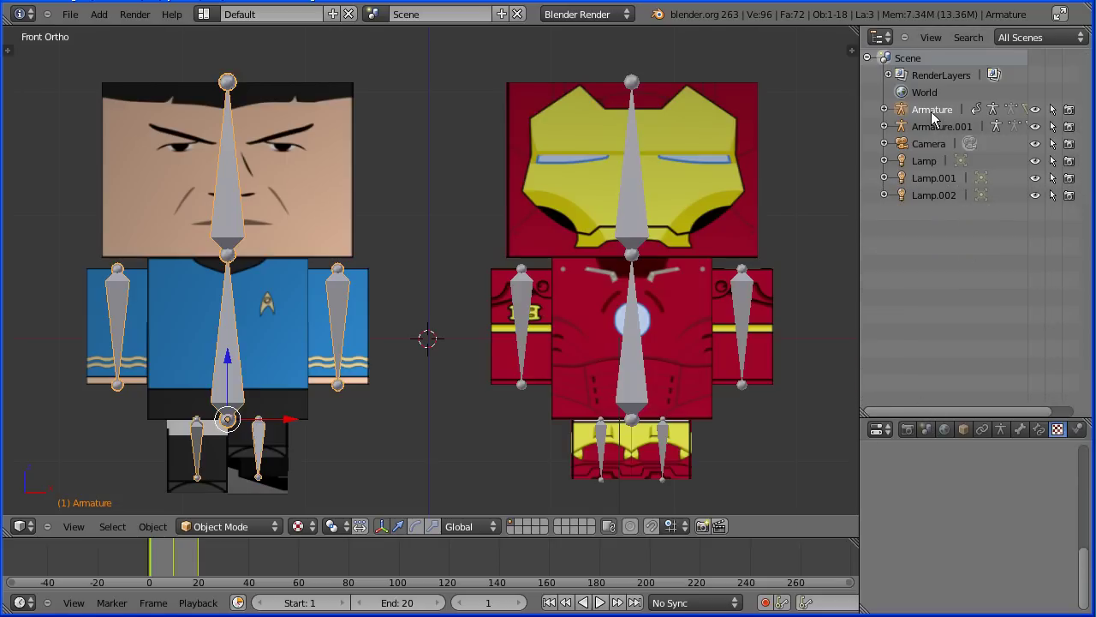
left_click(885, 110)
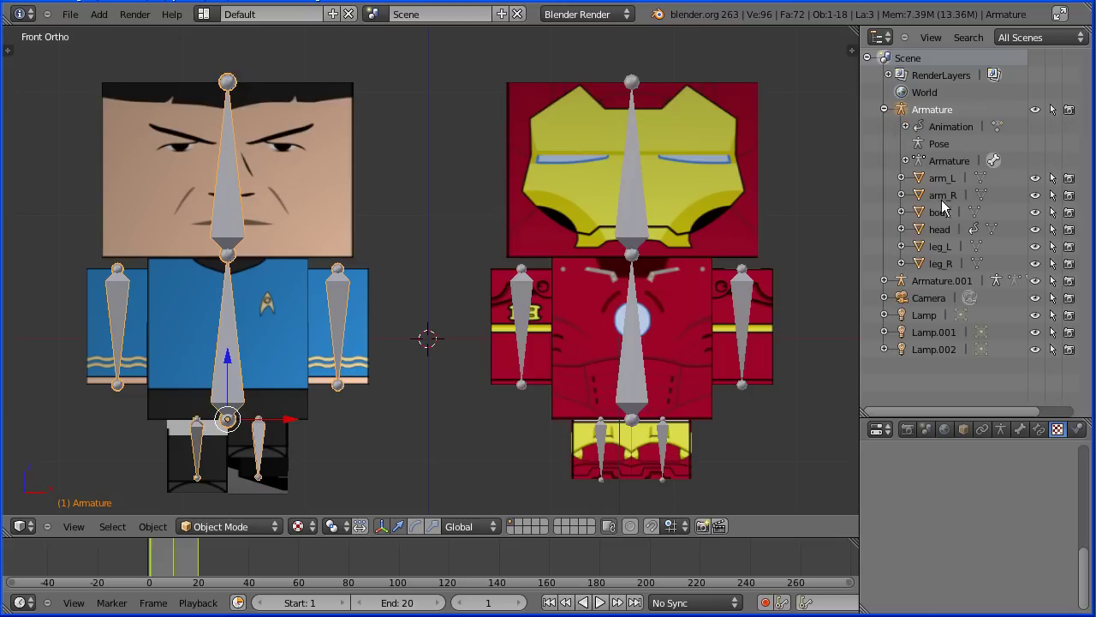
left_click(906, 161)
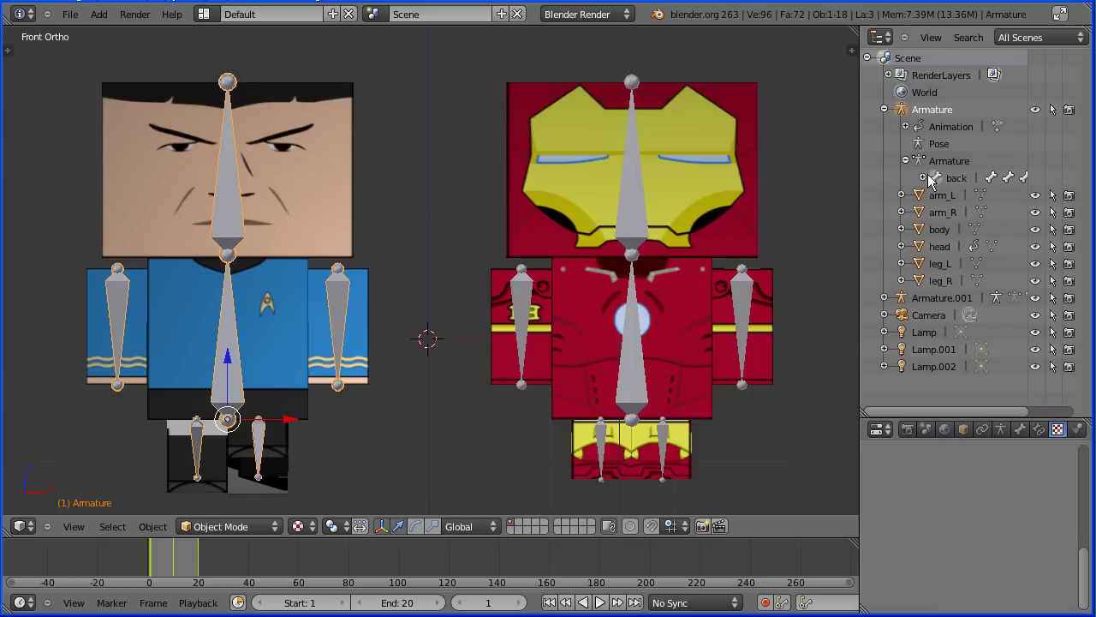
left_click(922, 178)
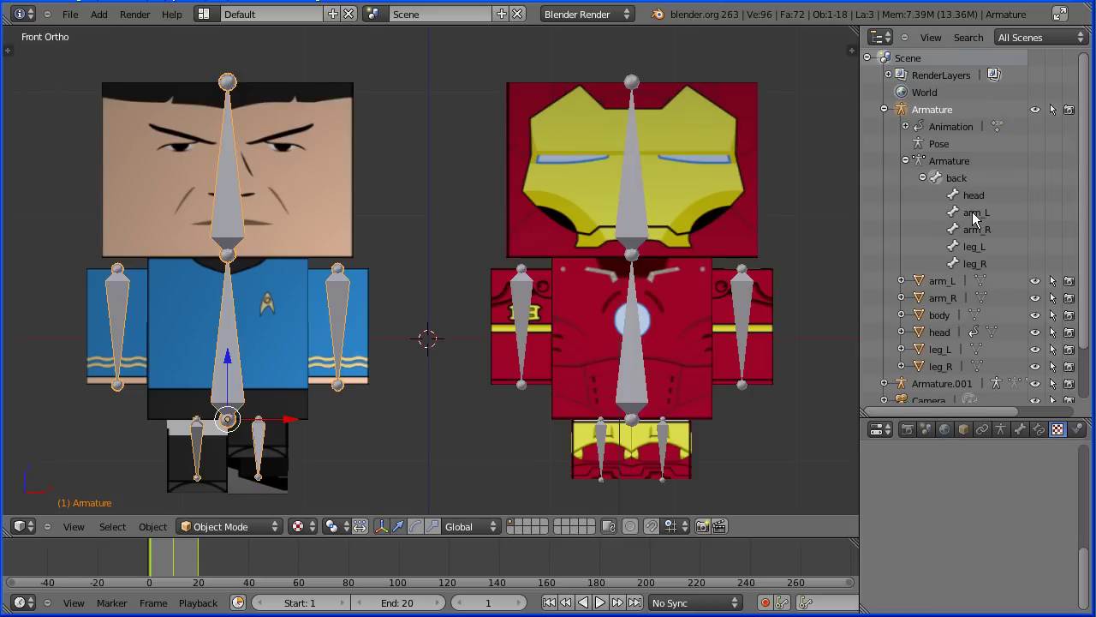
left_click(884, 109)
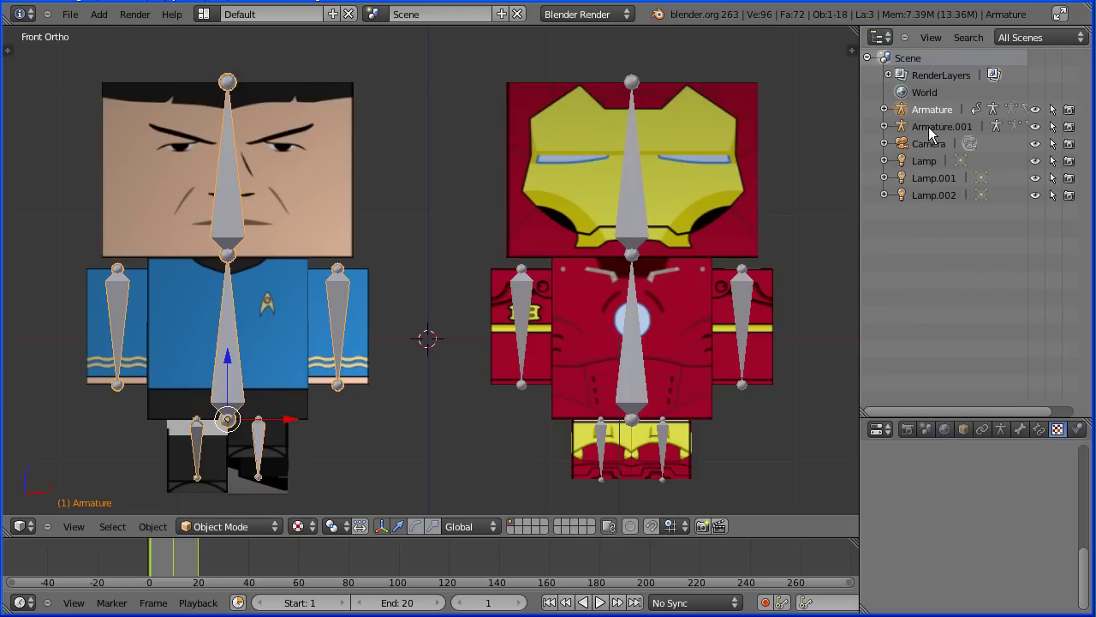
- Select Armature.001 in the Outliner and inspect its bone names under back, collapsing the hierarchy when done
left_click(928, 127)
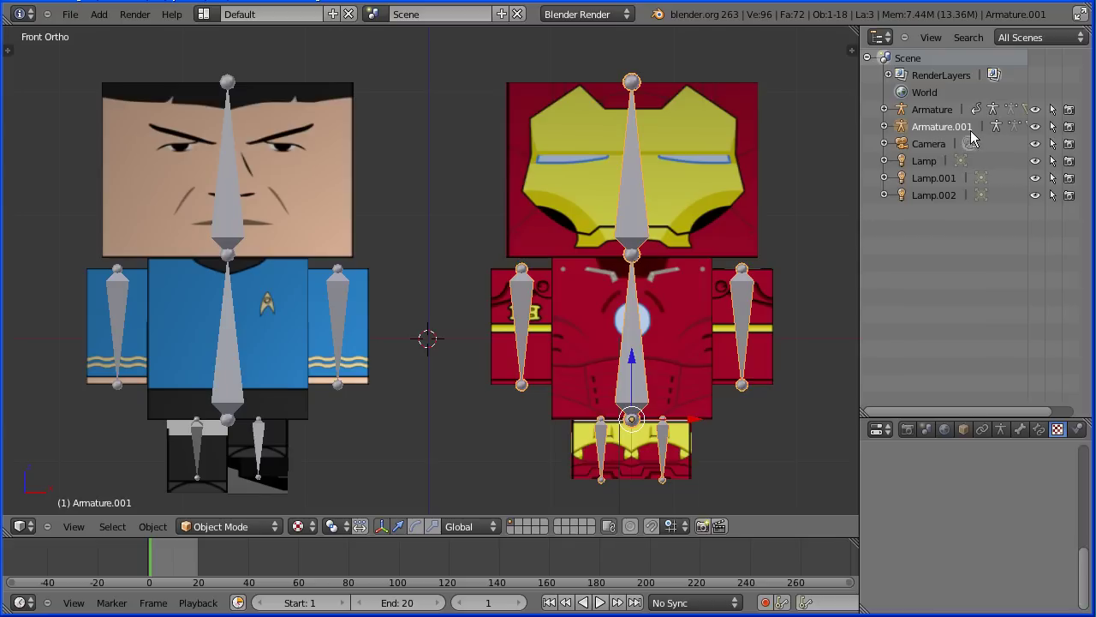
left_click(885, 126)
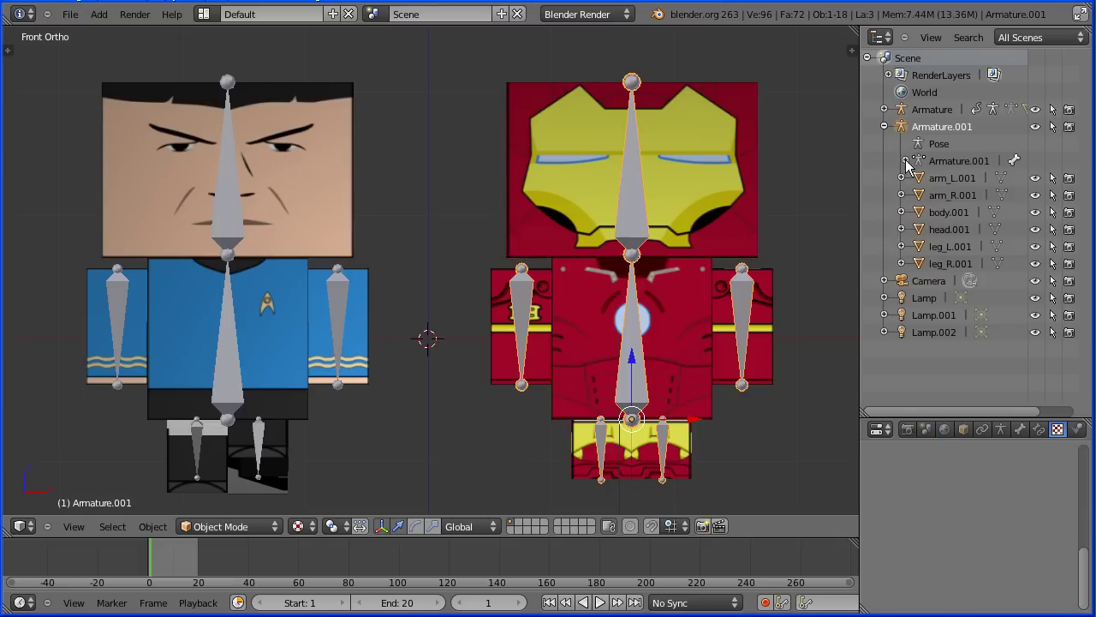
left_click(905, 161)
left_click(923, 177)
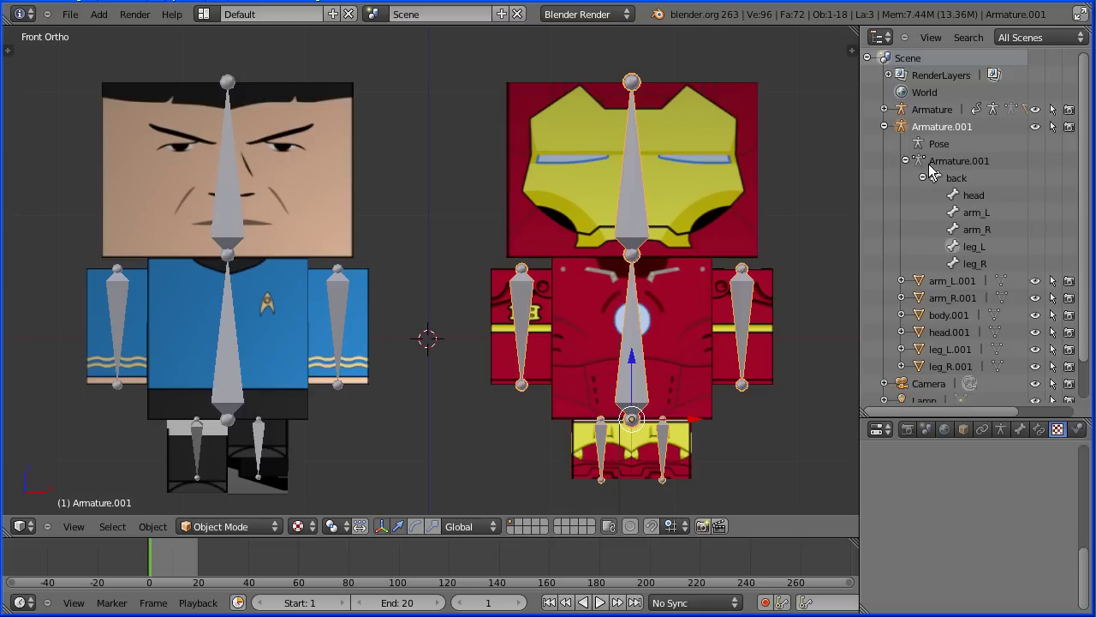
left_click(885, 126)
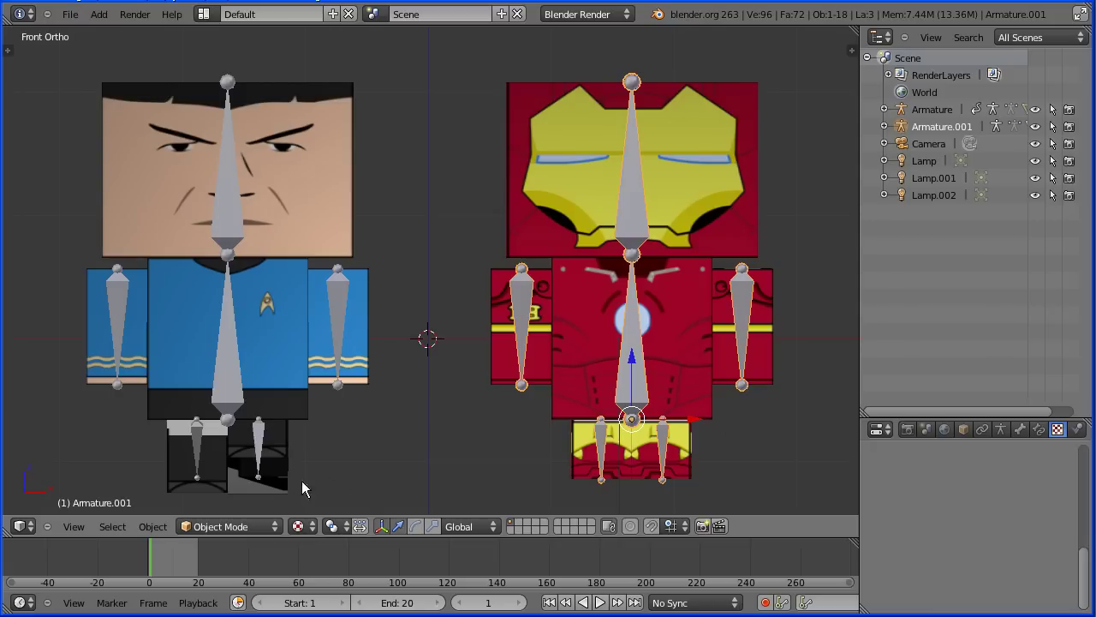
- Switch the Iron Man armature to Pose Mode, test its arm_L bone by swinging it outward and clear the bone's rotation
left_click(252, 526)
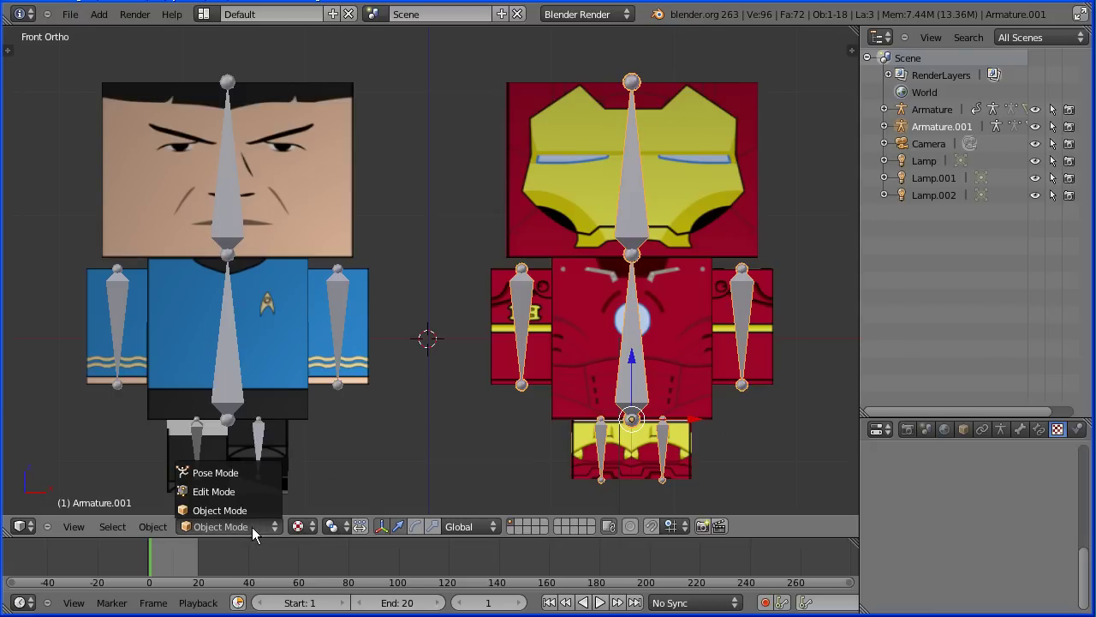
left_click(257, 472)
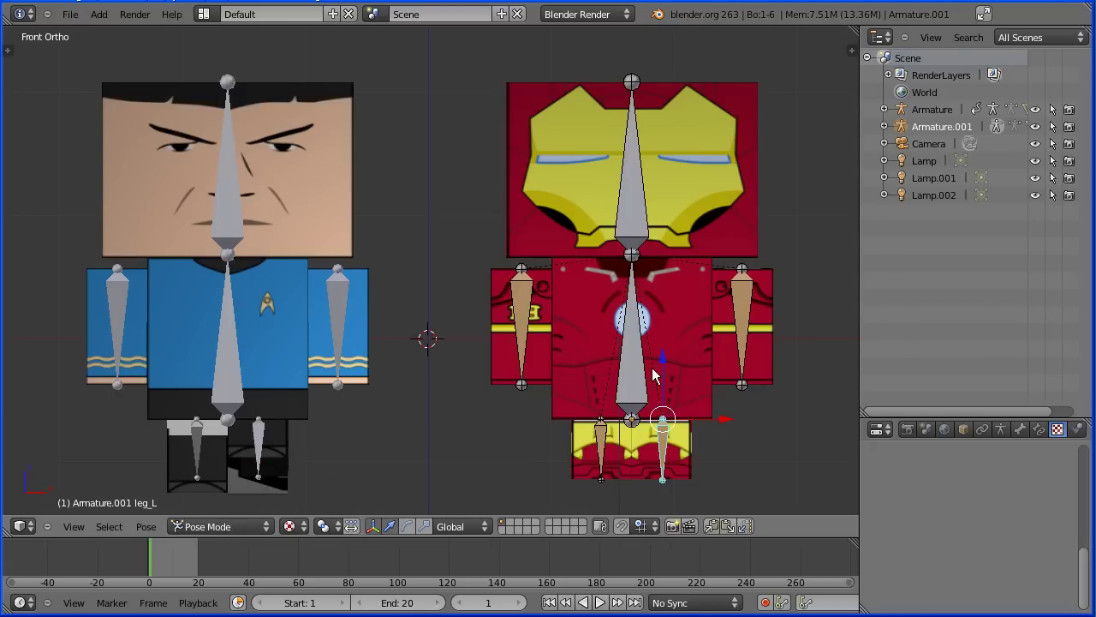
right_click(741, 324)
key("g")
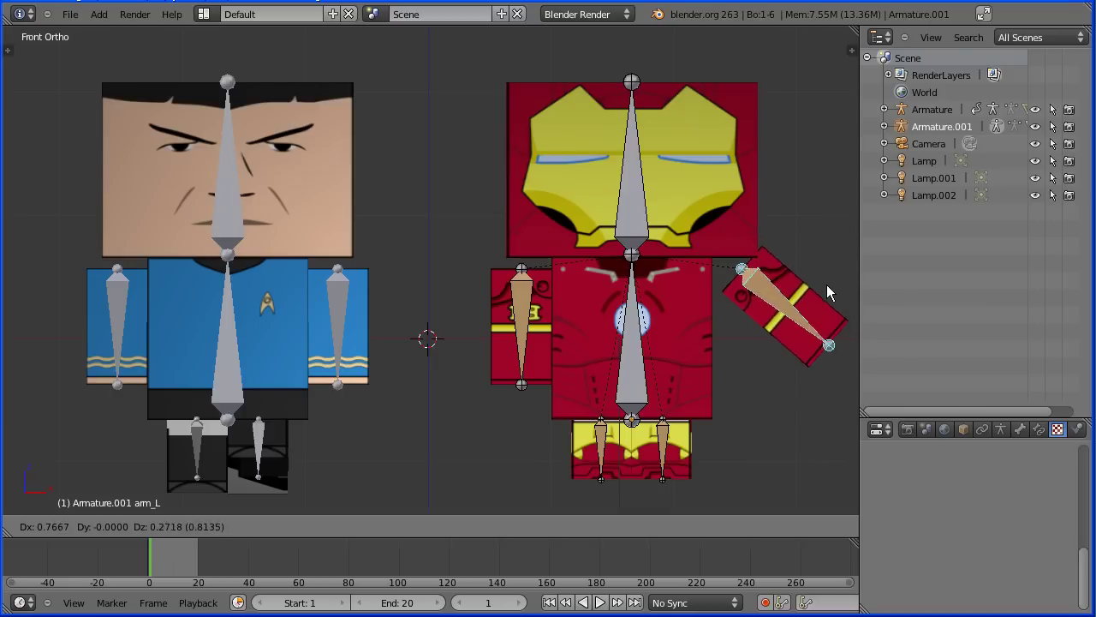
left_click(807, 314)
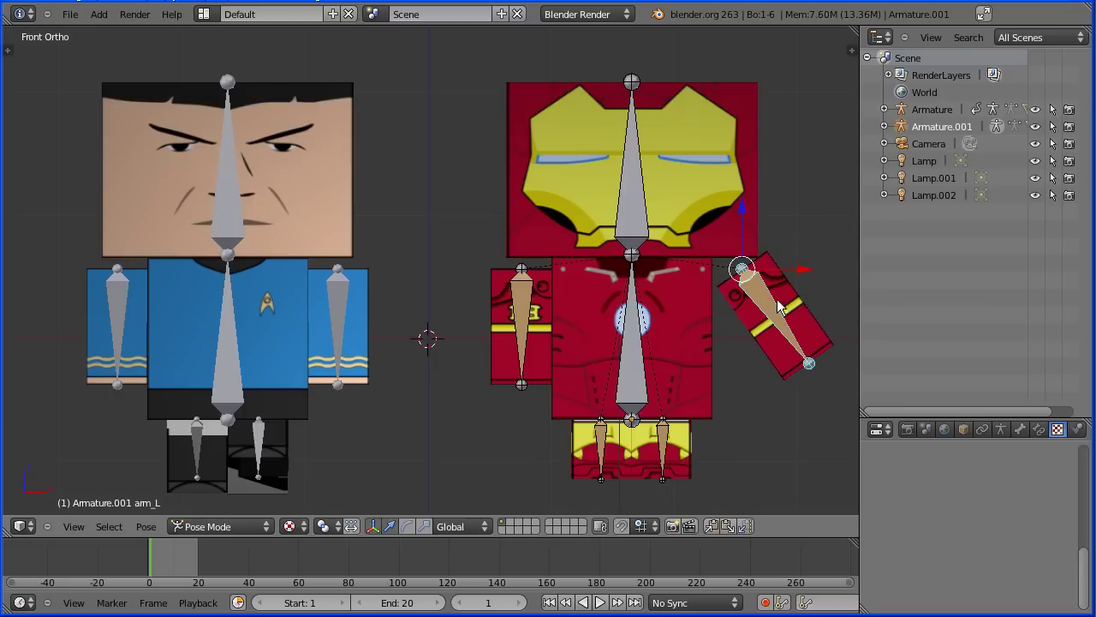
key("alt+r")
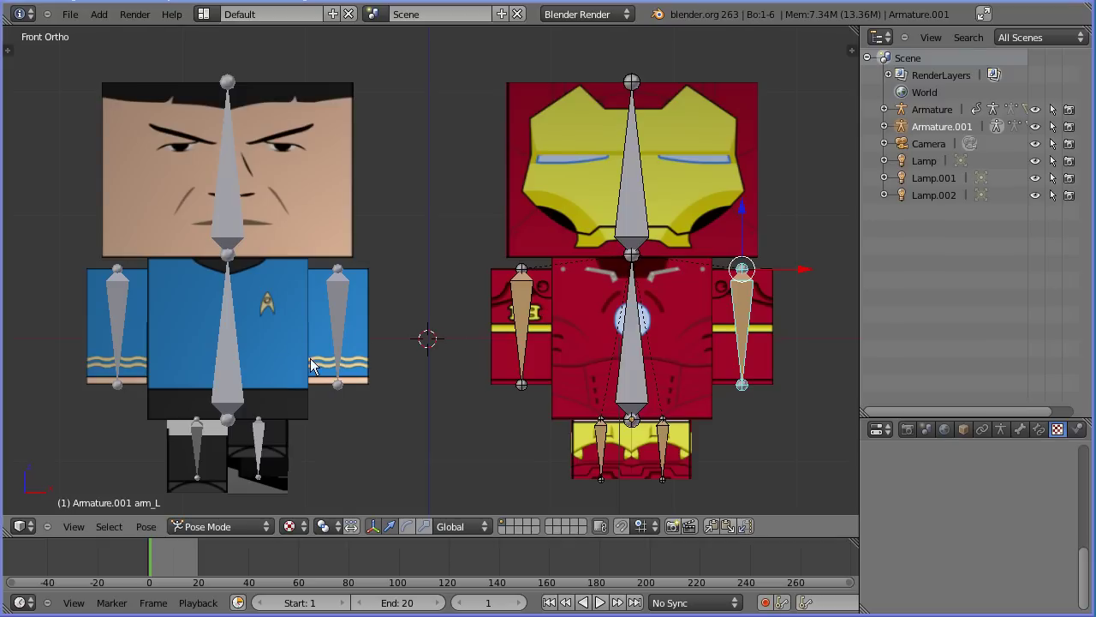
- Select the Iron Man back bone and assign the wave action to its armature in the DopeSheet's Action Editor
right_click(635, 396)
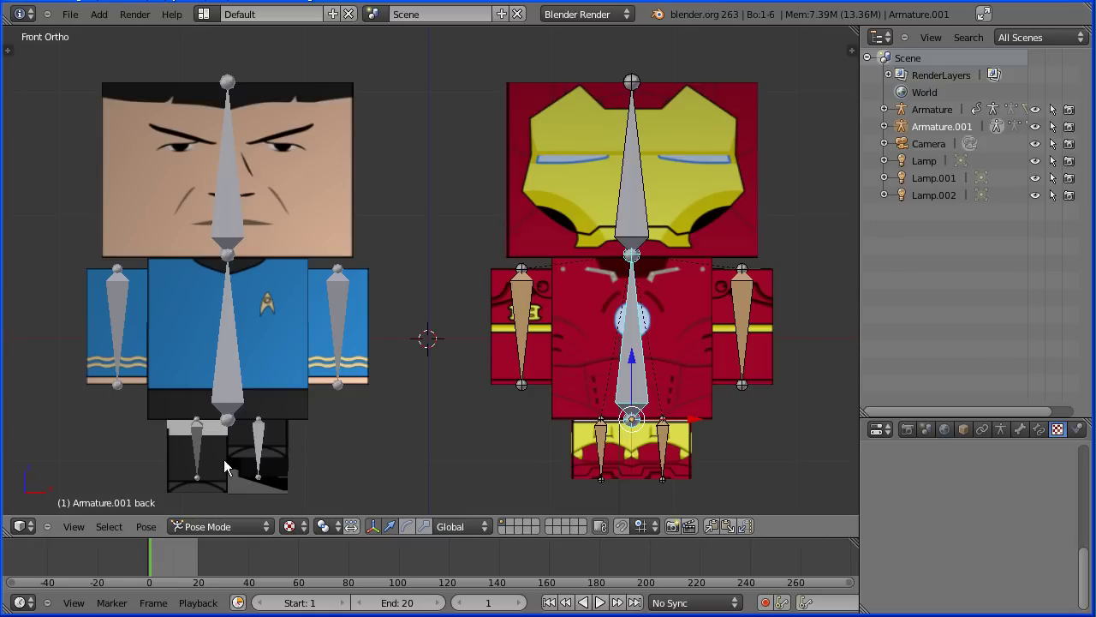
left_click(21, 526)
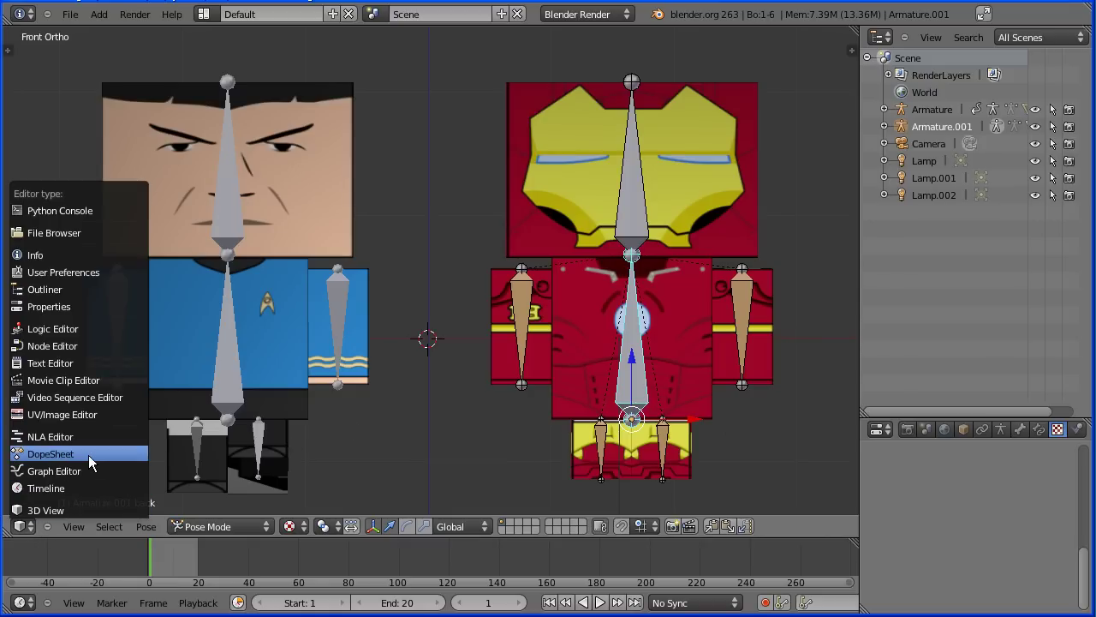
left_click(114, 454)
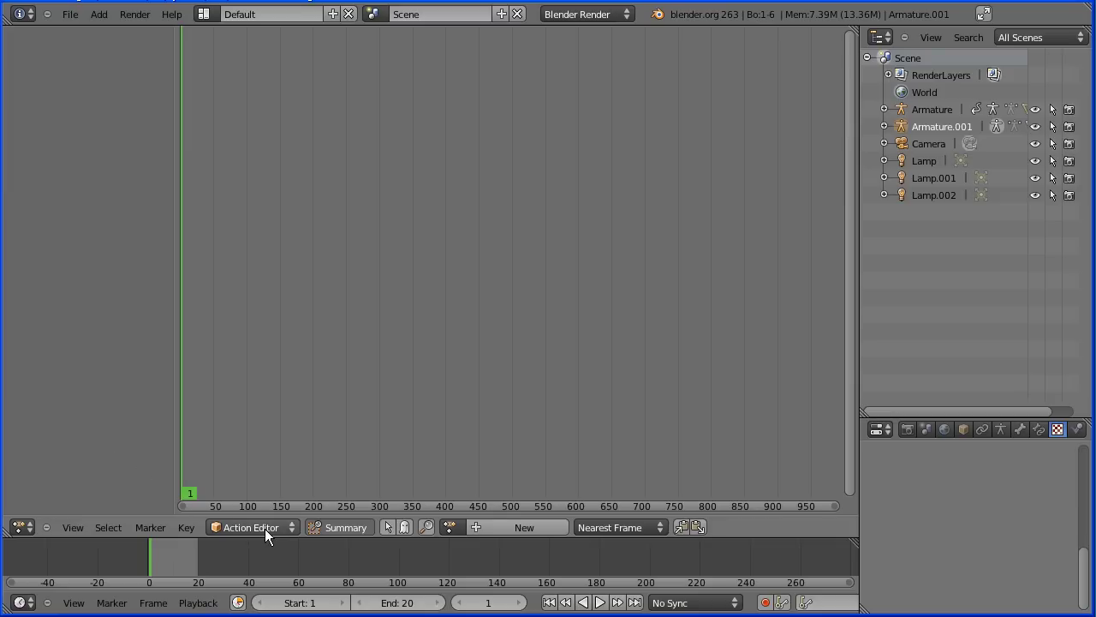
left_click(293, 491)
left_click(448, 525)
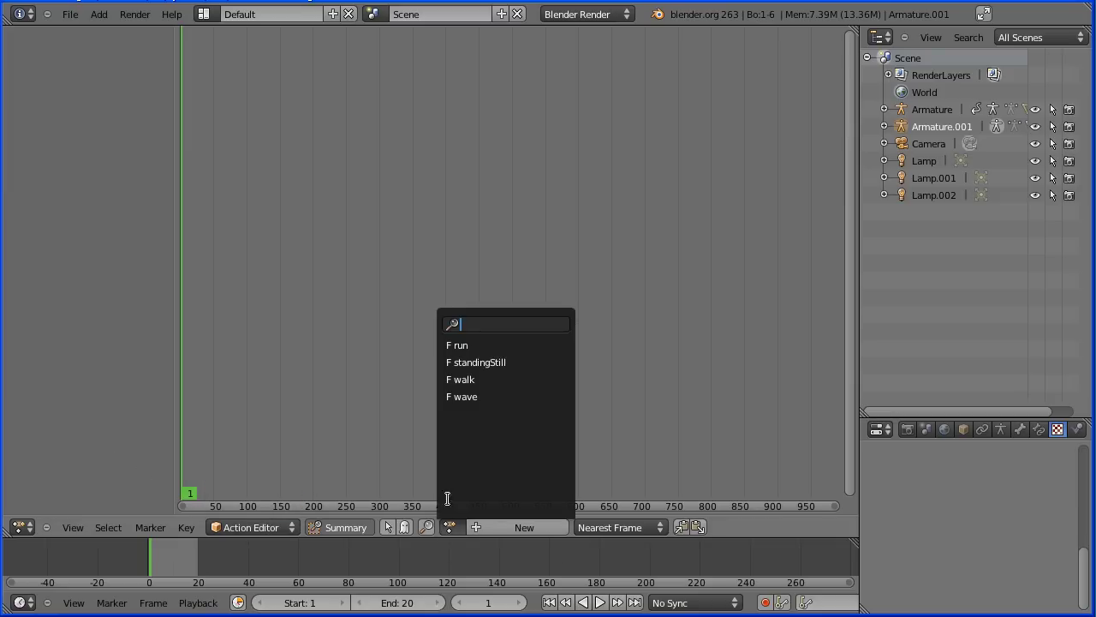
left_click(480, 399)
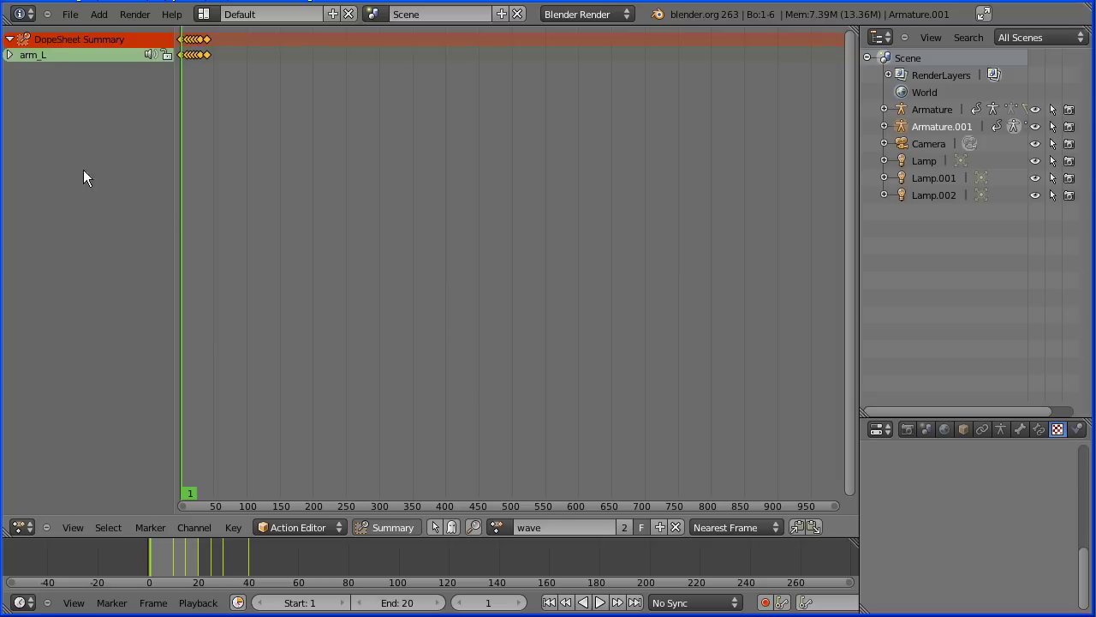
- Restore the area to the 3D View and preview both characters' actions, replaying from the first frame
left_click(21, 526)
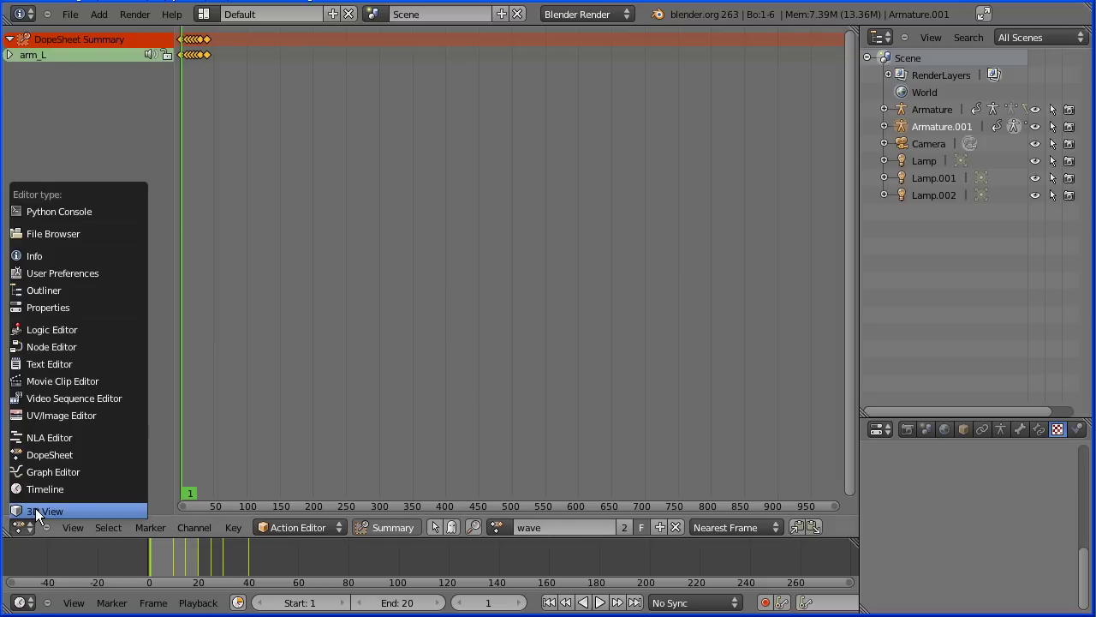
left_click(36, 510)
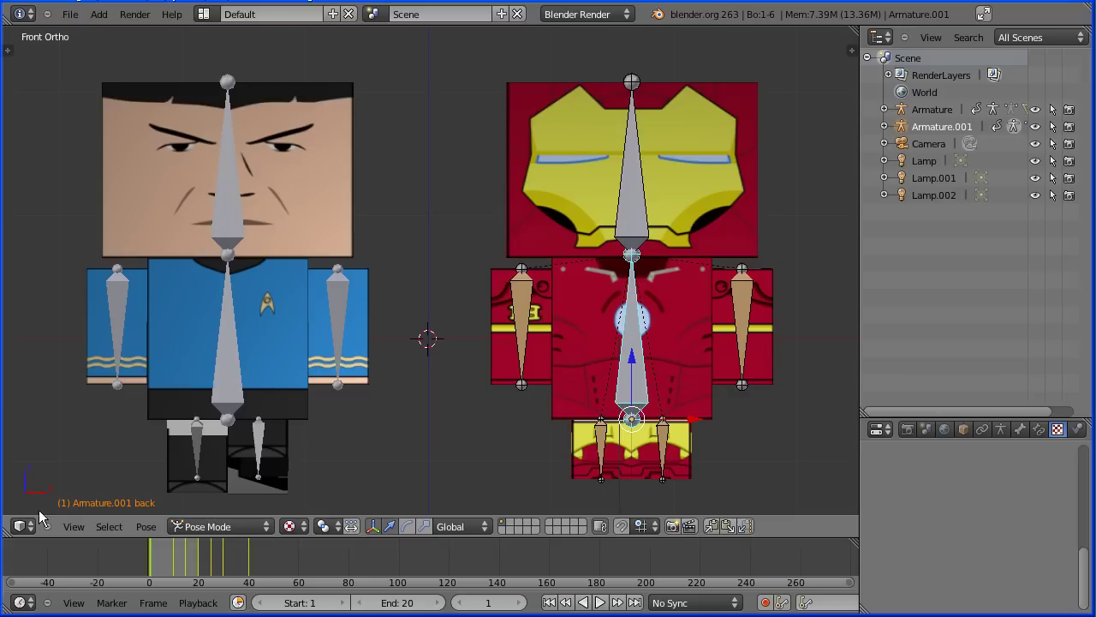
left_click(601, 603)
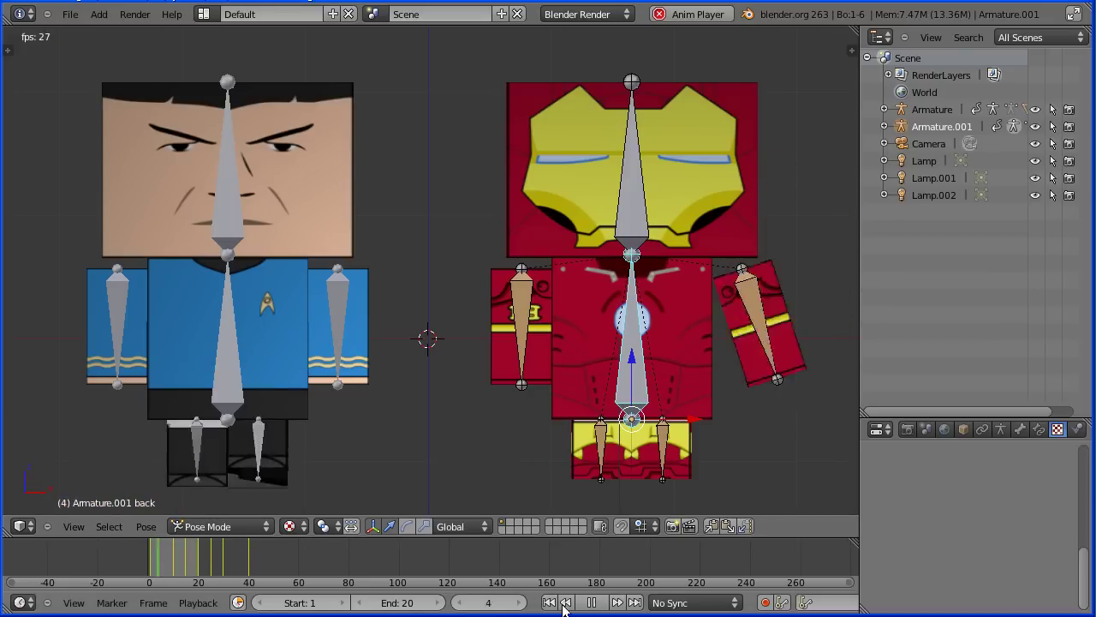
left_click(591, 602)
left_click(549, 602)
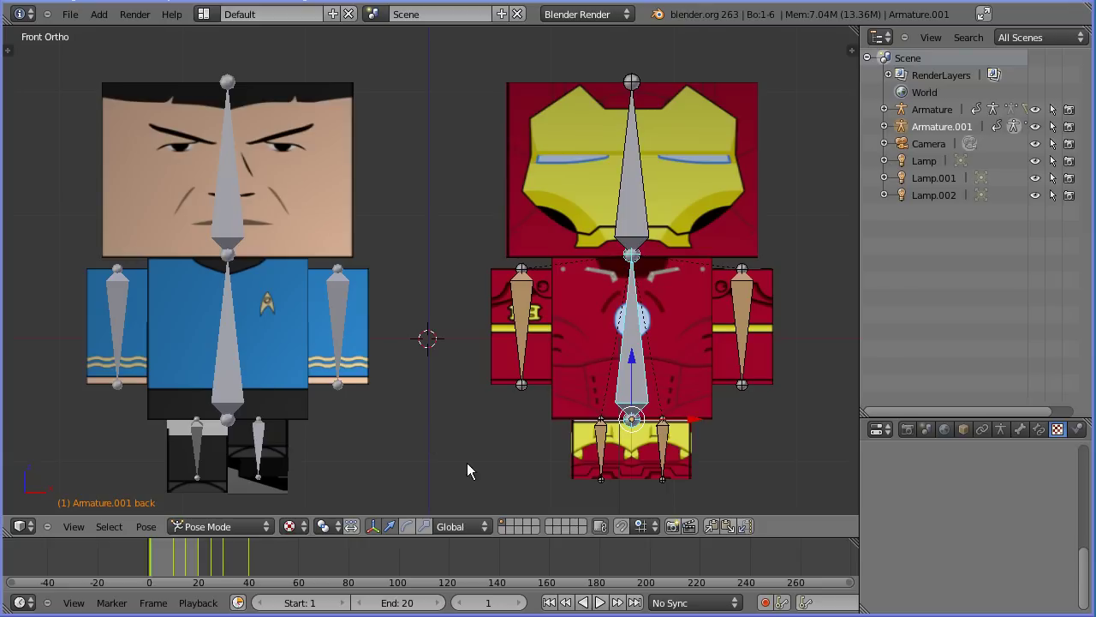
left_click(600, 603)
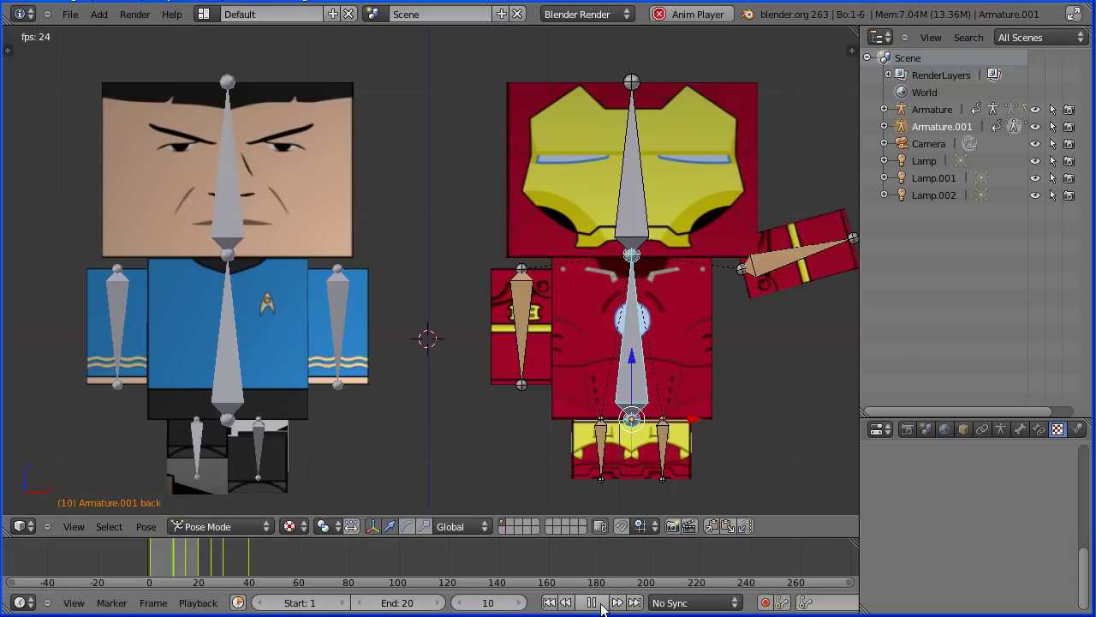